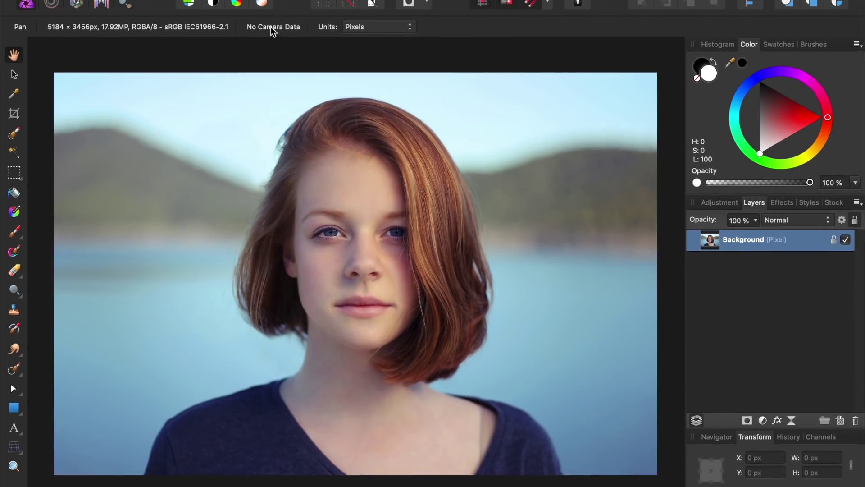
Step: Add a Fill layer above the Background and colour it dark red (H 0, S 79, L 34)
{"action": "left_click", "coordinate": [273, 5]}
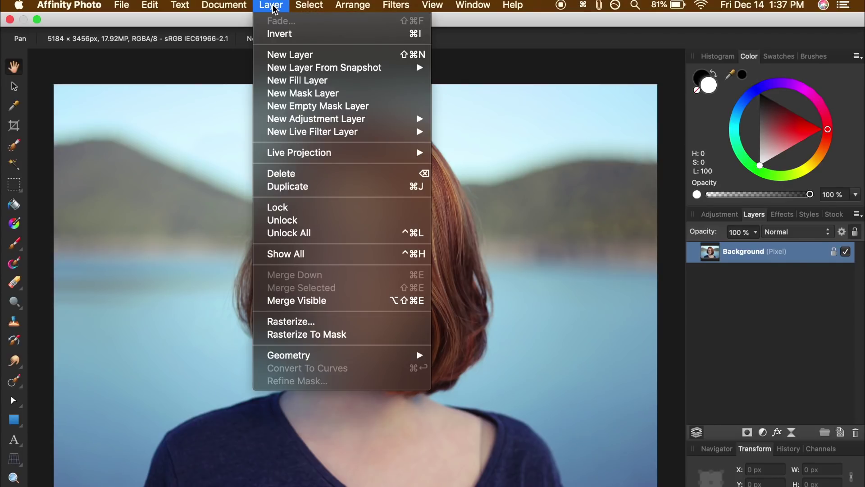
{"action": "left_click", "coordinate": [289, 82]}
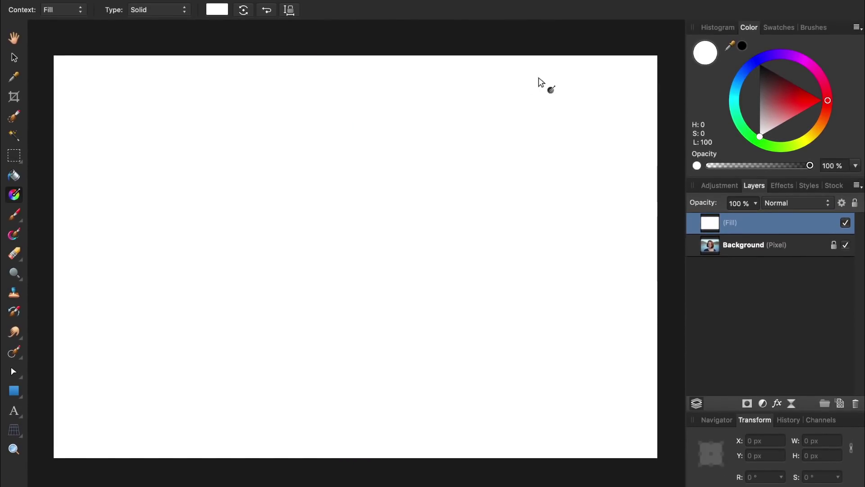
{"action": "left_click_drag", "start_coordinate": [785, 95], "coordinate": [794, 88]}
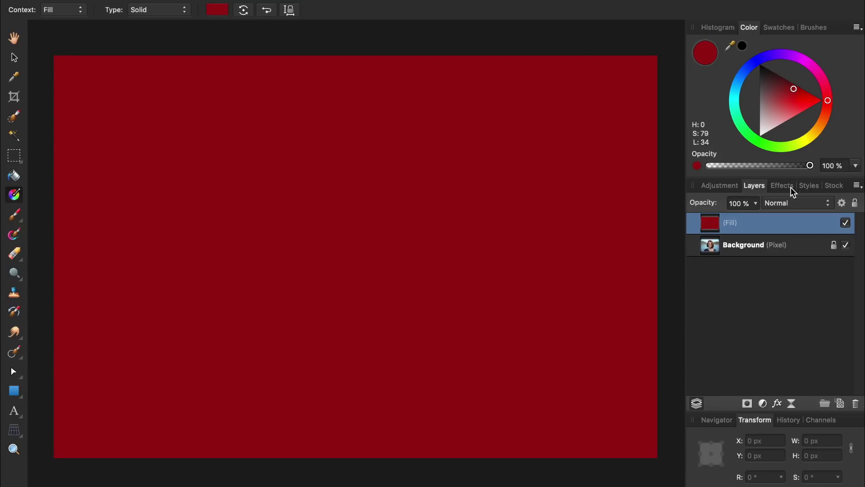
Step: Switch the dark red Fill layer's blend mode to Multiply
{"action": "left_click", "coordinate": [791, 206]}
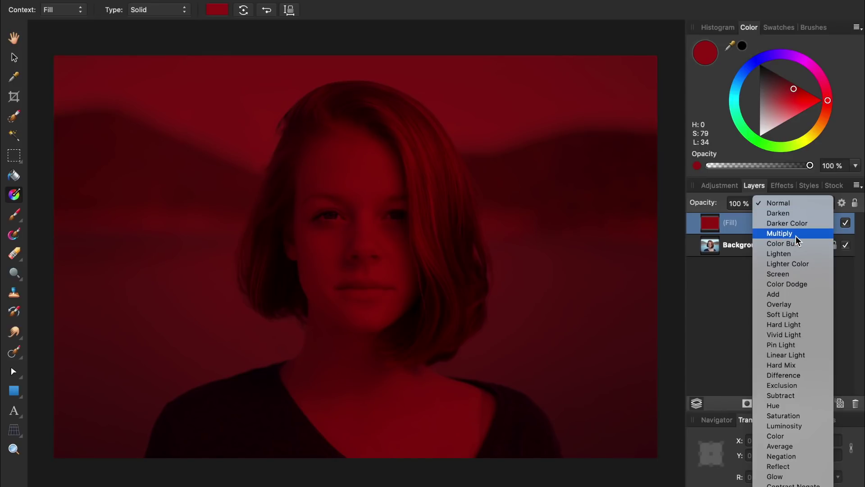
{"action": "left_click", "coordinate": [796, 236]}
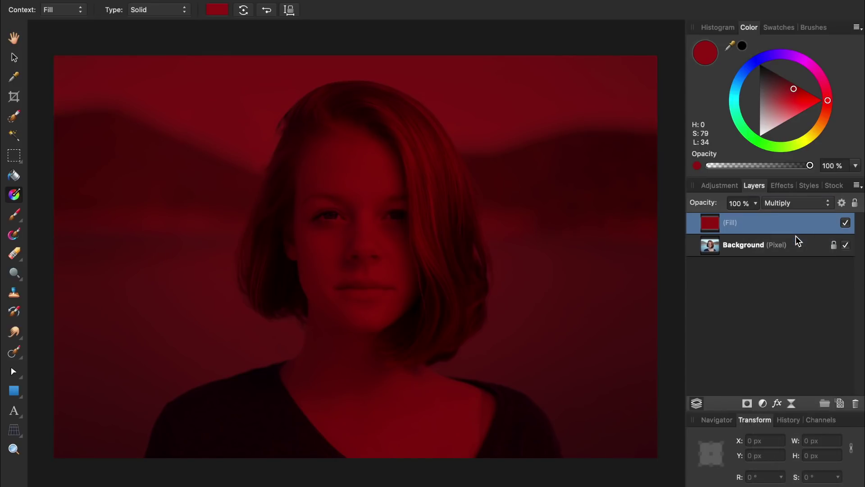
Step: Mask the Fill layer to hide the red tint, and set the Paint Brush to white
{"action": "left_click", "coordinate": [749, 405]}
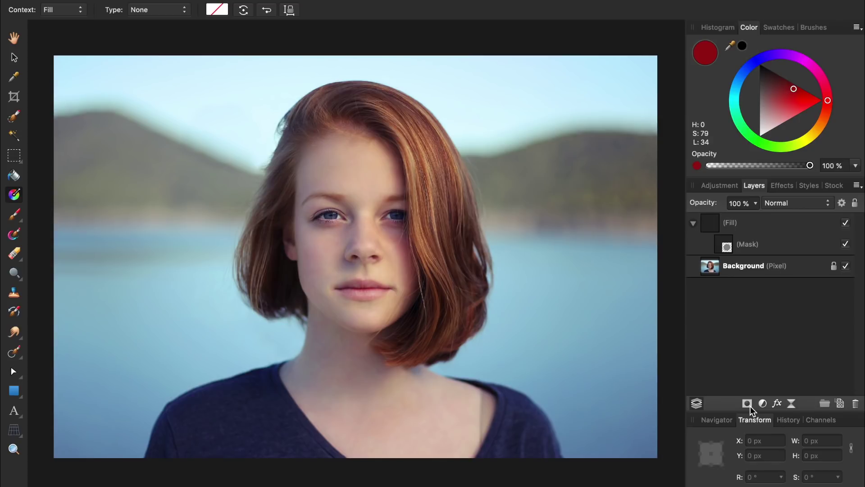
{"action": "key", "text": "b"}
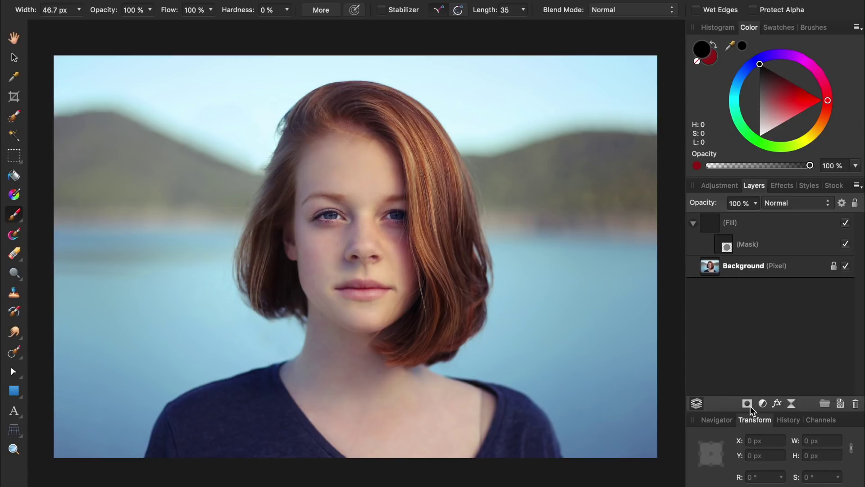
{"action": "left_click_drag", "start_coordinate": [772, 120], "coordinate": [759, 143]}
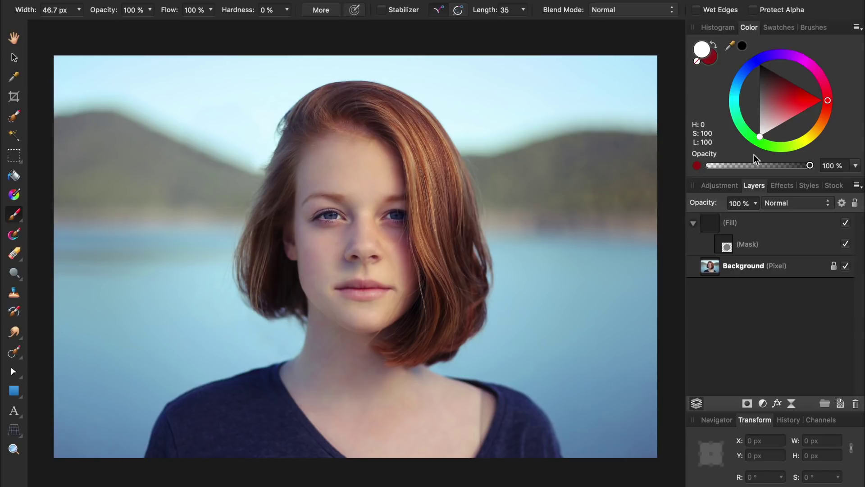
Step: Target the Fill layer's mask, zoom in on the lips and test a red dab on the lower lip
{"action": "left_click", "coordinate": [727, 247]}
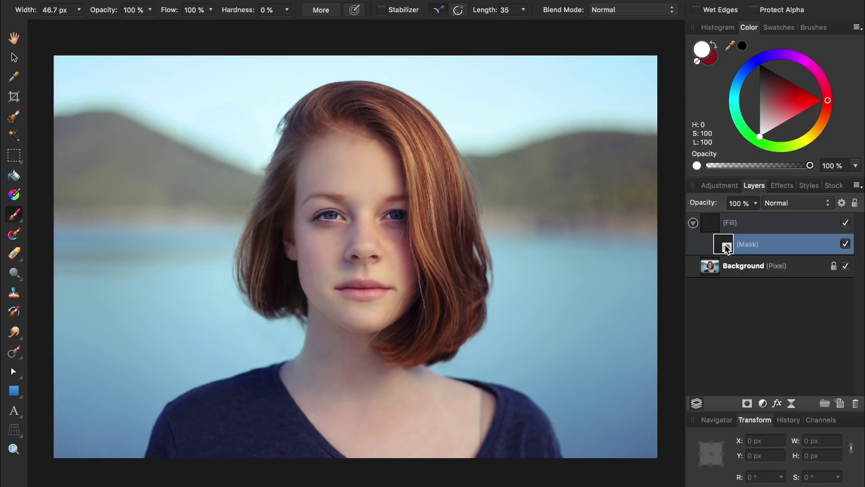
{"action": "scroll", "coordinate": [347, 301], "scroll_direction": "up", "scroll_amount": 5}
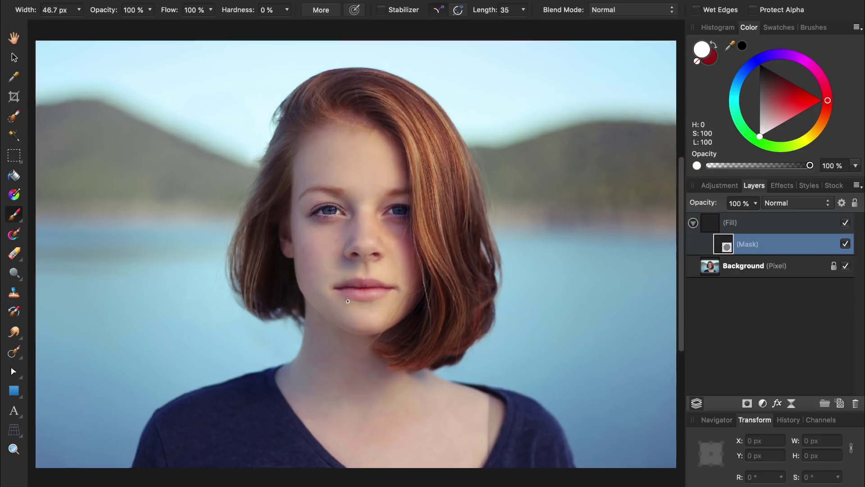
{"action": "scroll", "coordinate": [348, 301], "scroll_direction": "up", "scroll_amount": 3}
{"action": "scroll", "coordinate": [348, 301], "scroll_direction": "up", "scroll_amount": 3}
{"action": "left_click", "coordinate": [348, 301]}
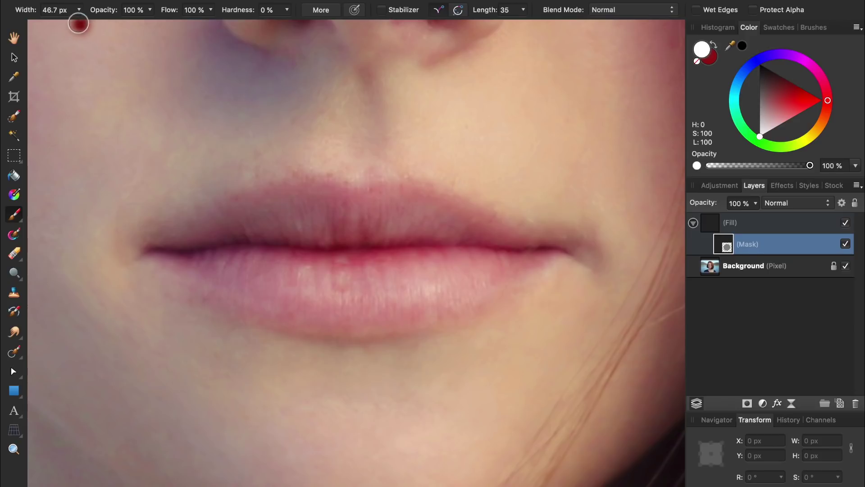
Step: Set the brush width to 15 px and paint red along the upper lip's edge
{"action": "left_click", "coordinate": [63, 11]}
{"action": "type", "text": "15"}
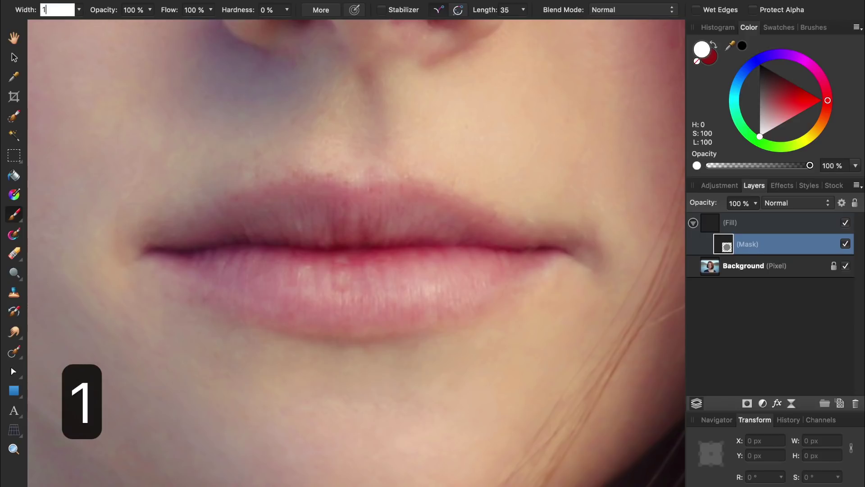
{"action": "key", "text": "Return"}
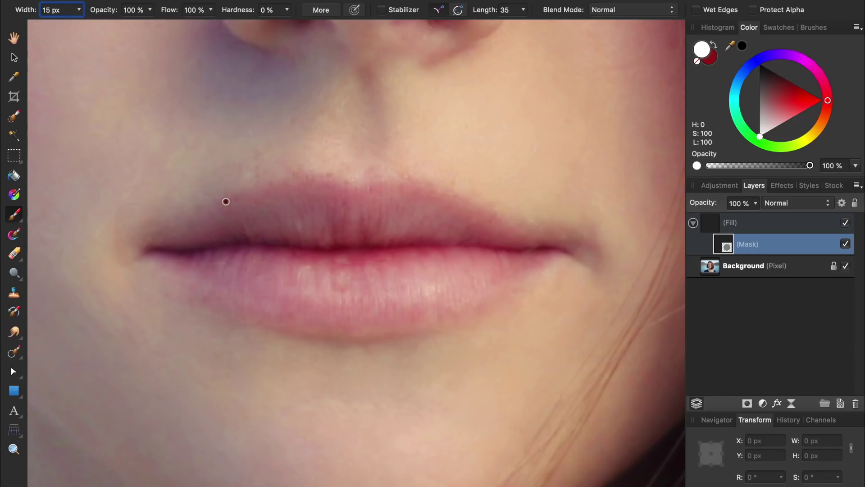
{"action": "mouse_move", "coordinate": [227, 202]}
{"action": "left_mouse_down"}
{"action": "mouse_move", "coordinate": [154, 250]}
{"action": "mouse_move", "coordinate": [254, 312]}
{"action": "mouse_move", "coordinate": [339, 333]}
{"action": "mouse_move", "coordinate": [445, 316]}
{"action": "mouse_move", "coordinate": [566, 251]}
{"action": "mouse_move", "coordinate": [418, 182]}
{"action": "mouse_move", "coordinate": [358, 192]}
{"action": "mouse_move", "coordinate": [290, 178]}
{"action": "mouse_move", "coordinate": [220, 206]}
{"action": "left_mouse_up"}
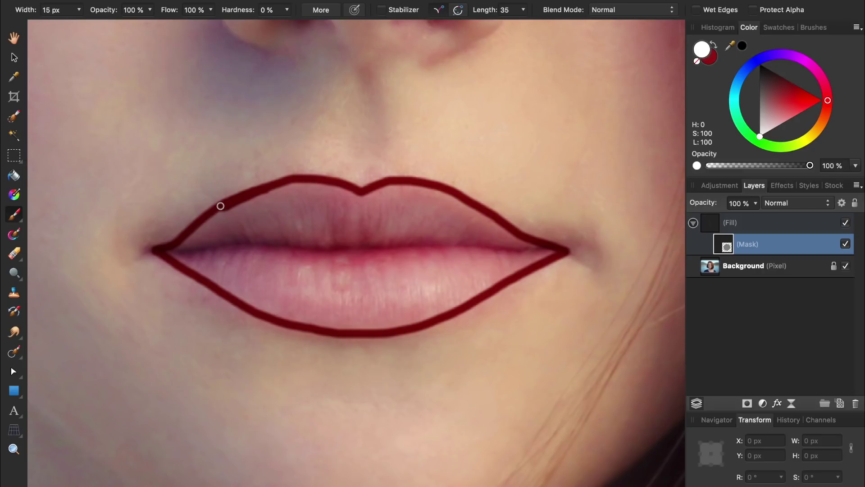
Step: Paint white on the mask to trace a red outline around the upper and lower lips
{"action": "mouse_move", "coordinate": [220, 206]}
{"action": "left_mouse_down"}
{"action": "mouse_move", "coordinate": [163, 249]}
{"action": "mouse_move", "coordinate": [258, 308]}
{"action": "mouse_move", "coordinate": [308, 323]}
{"action": "mouse_move", "coordinate": [413, 322]}
{"action": "mouse_move", "coordinate": [544, 254]}
{"action": "mouse_move", "coordinate": [446, 193]}
{"action": "mouse_move", "coordinate": [358, 196]}
{"action": "mouse_move", "coordinate": [395, 186]}
{"action": "mouse_move", "coordinate": [439, 191]}
{"action": "mouse_move", "coordinate": [365, 198]}
{"action": "mouse_move", "coordinate": [310, 184]}
{"action": "mouse_move", "coordinate": [276, 188]}
{"action": "mouse_move", "coordinate": [301, 185]}
{"action": "mouse_move", "coordinate": [236, 208]}
{"action": "mouse_move", "coordinate": [176, 253]}
{"action": "left_mouse_up"}
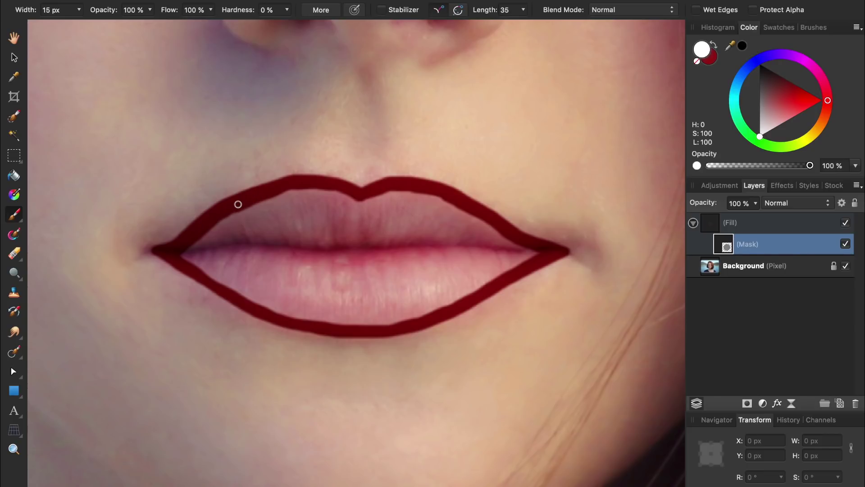
Step: Thicken the upper-left lip outline and fill the lower lip's left corner with red
{"action": "key", "text": "bracketright"}
{"action": "key", "text": "bracketright"}
{"action": "key", "text": "bracketright"}
{"action": "key", "text": "bracketright"}
{"action": "key", "text": "bracketright"}
{"action": "key", "text": "bracketright"}
{"action": "key", "text": "bracketright"}
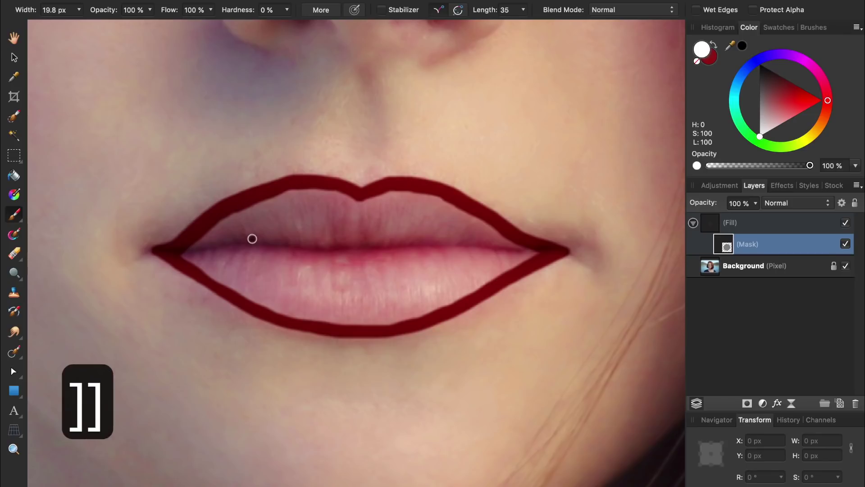
{"action": "mouse_move", "coordinate": [251, 238]}
{"action": "left_mouse_down"}
{"action": "mouse_move", "coordinate": [231, 219]}
{"action": "mouse_move", "coordinate": [190, 251]}
{"action": "mouse_move", "coordinate": [280, 196]}
{"action": "mouse_move", "coordinate": [320, 192]}
{"action": "mouse_move", "coordinate": [355, 204]}
{"action": "mouse_move", "coordinate": [285, 207]}
{"action": "mouse_move", "coordinate": [234, 238]}
{"action": "left_mouse_up"}
{"action": "key", "text": "bracketleft"}
{"action": "key", "text": "bracketleft"}
{"action": "key", "text": "bracketleft"}
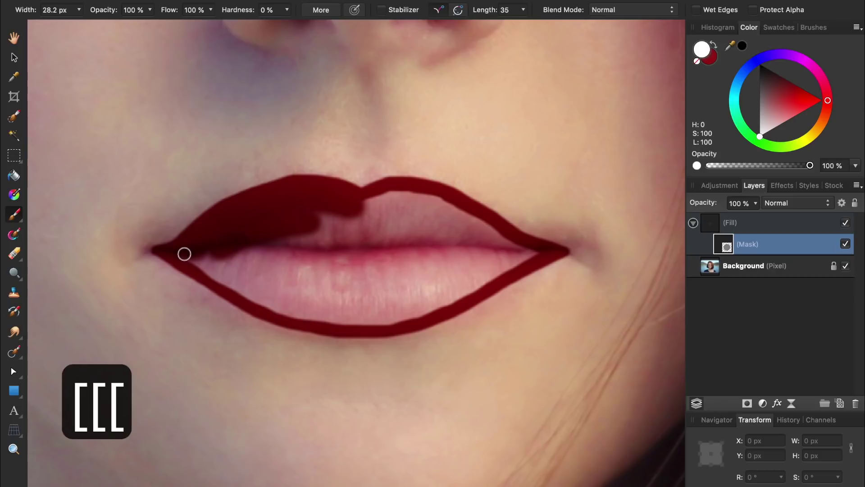
{"action": "mouse_move", "coordinate": [183, 251]}
{"action": "left_mouse_down"}
{"action": "mouse_move", "coordinate": [251, 295]}
{"action": "mouse_move", "coordinate": [248, 253]}
{"action": "mouse_move", "coordinate": [336, 253]}
{"action": "mouse_move", "coordinate": [276, 272]}
{"action": "mouse_move", "coordinate": [401, 240]}
{"action": "mouse_move", "coordinate": [479, 253]}
{"action": "mouse_move", "coordinate": [345, 292]}
{"action": "left_mouse_up"}
Step: Fill the upper lip's right part and the remaining lower-lip gap, then view the mask alone
{"action": "key", "text": "bracketright"}
{"action": "key", "text": "bracketright"}
{"action": "key", "text": "bracketright"}
{"action": "key", "text": "bracketright"}
{"action": "key", "text": "bracketright"}
{"action": "key", "text": "bracketright"}
{"action": "key", "text": "bracketright"}
{"action": "key", "text": "bracketright"}
{"action": "key", "text": "bracketright"}
{"action": "key", "text": "bracketleft"}
{"action": "key", "text": "bracketleft"}
{"action": "key", "text": "bracketleft"}
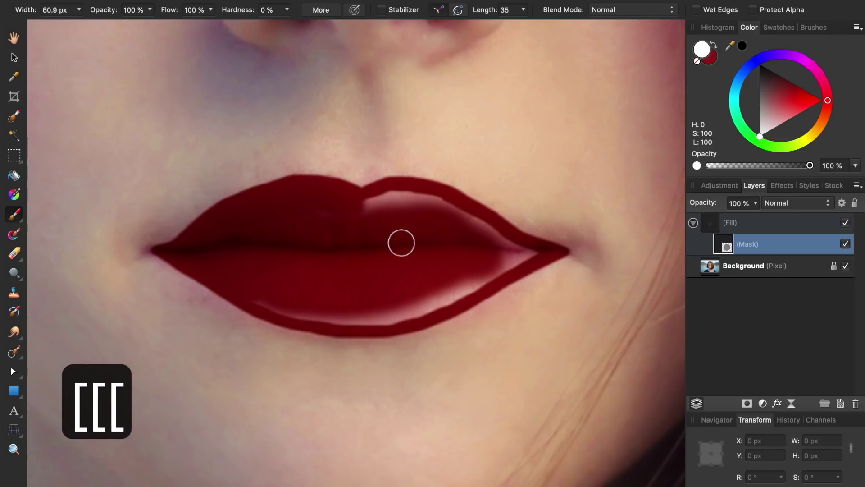
{"action": "mouse_move", "coordinate": [365, 203]}
{"action": "left_mouse_down"}
{"action": "mouse_move", "coordinate": [392, 199]}
{"action": "mouse_move", "coordinate": [474, 223]}
{"action": "left_mouse_up"}
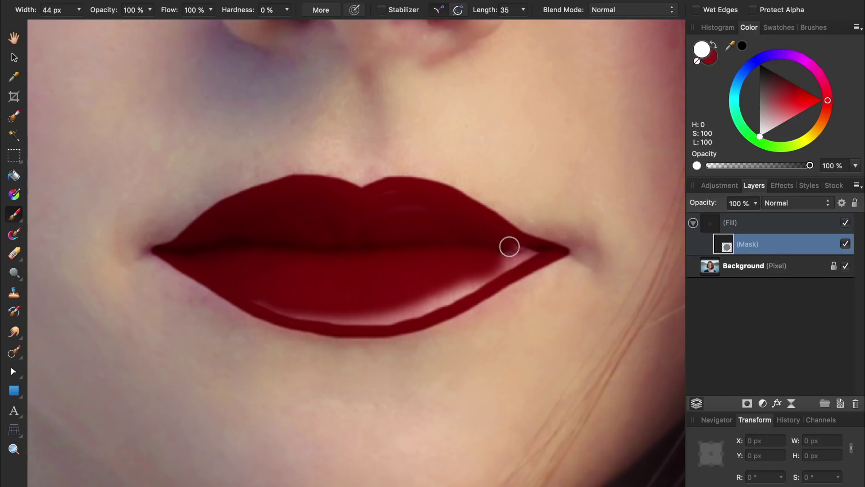
{"action": "key", "text": "bracketleft"}
{"action": "key", "text": "bracketleft"}
{"action": "key", "text": "bracketleft"}
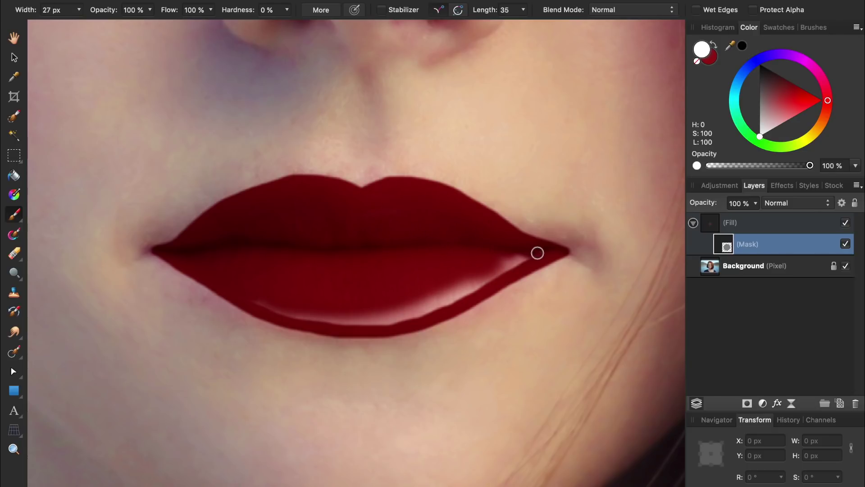
{"action": "mouse_move", "coordinate": [537, 252]}
{"action": "left_mouse_down"}
{"action": "mouse_move", "coordinate": [392, 323]}
{"action": "mouse_move", "coordinate": [329, 324]}
{"action": "mouse_move", "coordinate": [258, 305]}
{"action": "mouse_move", "coordinate": [382, 314]}
{"action": "mouse_move", "coordinate": [518, 251]}
{"action": "left_mouse_up"}
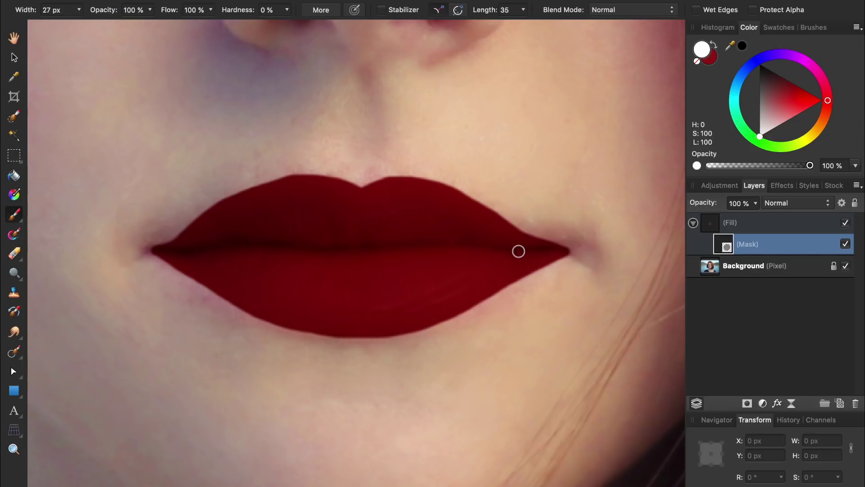
{"action": "left_click", "coordinate": [725, 246], "text": "alt"}
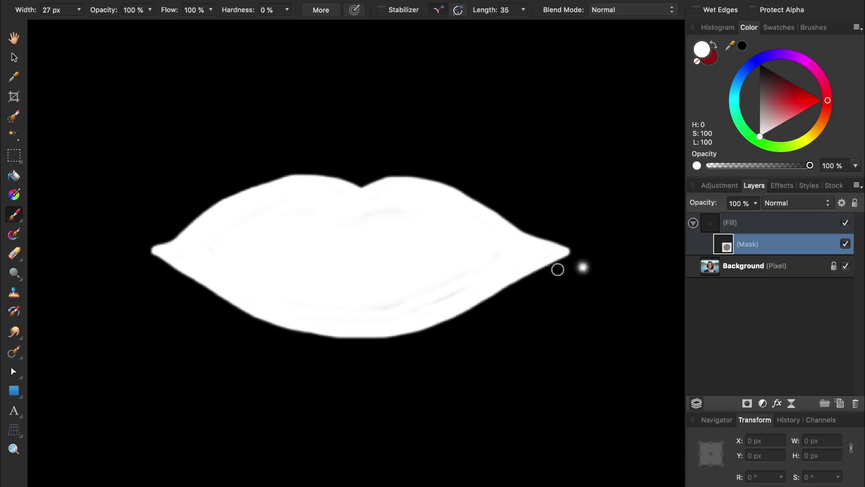
Step: Paint white over the grey streaks inside the isolated lip mask and return to the full portrait
{"action": "mouse_move", "coordinate": [423, 300]}
{"action": "left_mouse_down"}
{"action": "mouse_move", "coordinate": [420, 215]}
{"action": "mouse_move", "coordinate": [308, 213]}
{"action": "mouse_move", "coordinate": [180, 258]}
{"action": "mouse_move", "coordinate": [299, 299]}
{"action": "mouse_move", "coordinate": [420, 308]}
{"action": "mouse_move", "coordinate": [495, 265]}
{"action": "mouse_move", "coordinate": [544, 252]}
{"action": "mouse_move", "coordinate": [425, 239]}
{"action": "mouse_move", "coordinate": [289, 185]}
{"action": "mouse_move", "coordinate": [189, 248]}
{"action": "left_mouse_up"}
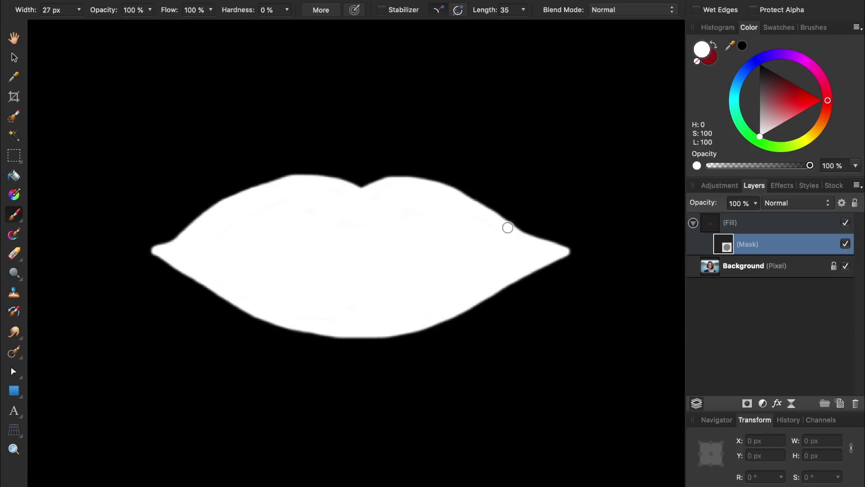
{"action": "left_click", "coordinate": [710, 224]}
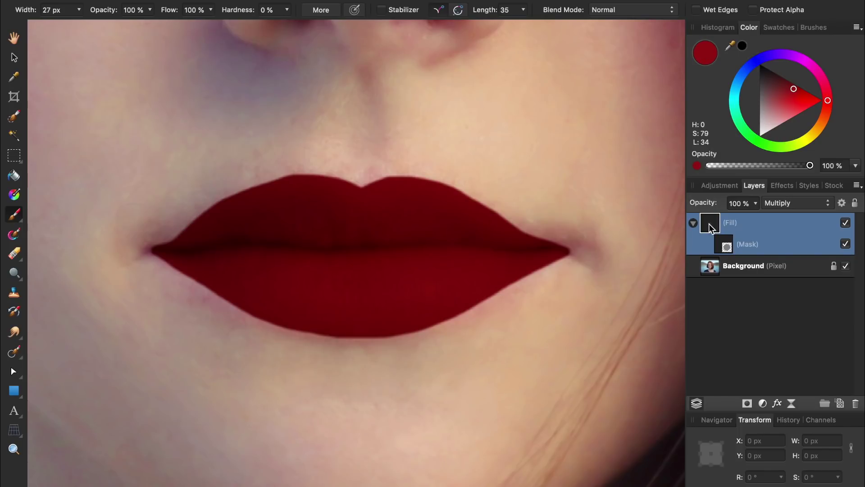
{"action": "scroll", "coordinate": [628, 233], "scroll_direction": "down", "scroll_amount": 2}
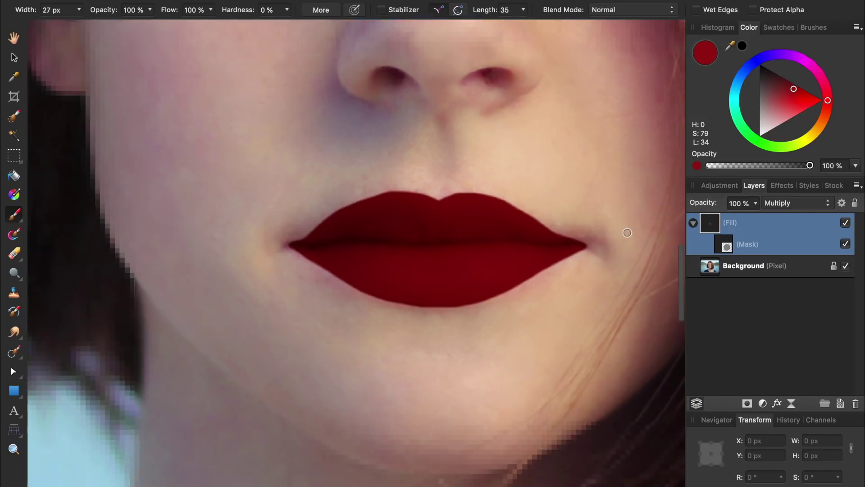
{"action": "scroll", "coordinate": [628, 233], "scroll_direction": "down", "scroll_amount": 5}
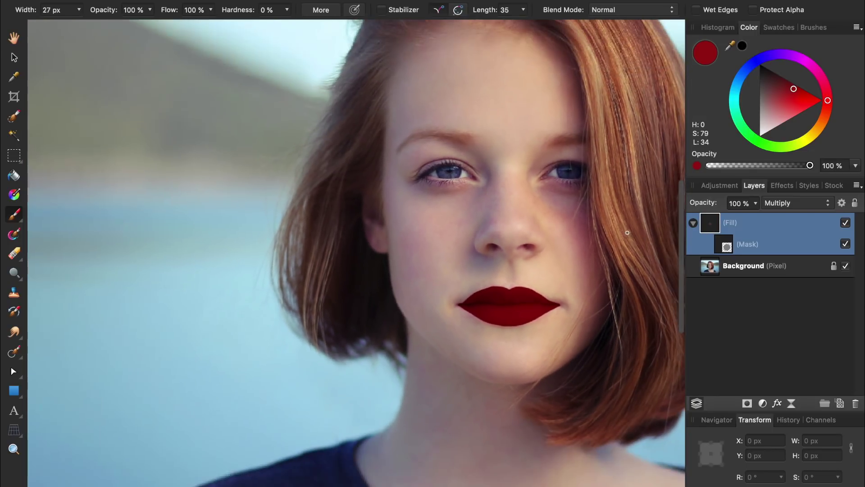
{"action": "scroll", "coordinate": [627, 232], "scroll_direction": "up", "scroll_amount": 2}
{"action": "scroll", "coordinate": [627, 233], "scroll_direction": "right", "scroll_amount": 4}
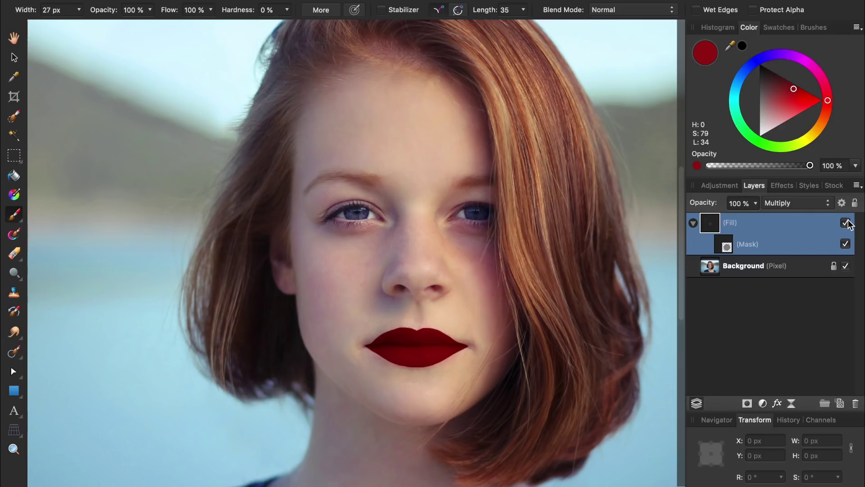
{"action": "left_click", "coordinate": [846, 223]}
{"action": "left_click", "coordinate": [846, 223]}
{"action": "left_click", "coordinate": [846, 223]}
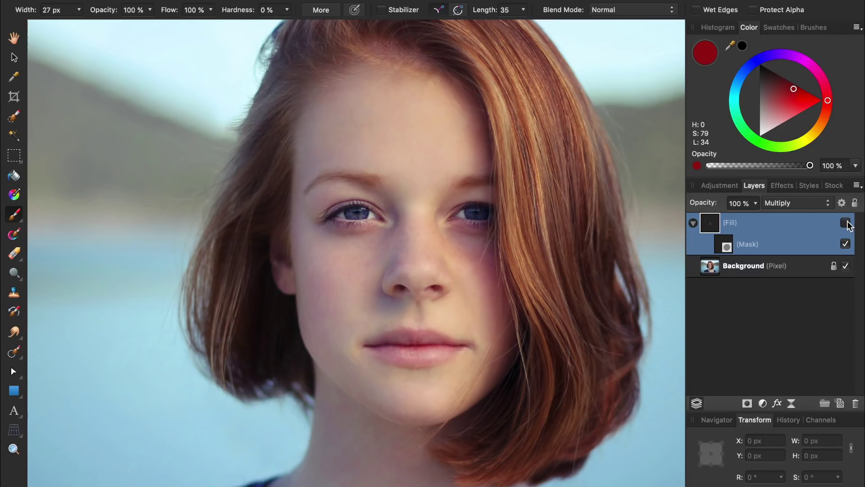
{"action": "left_click", "coordinate": [846, 223]}
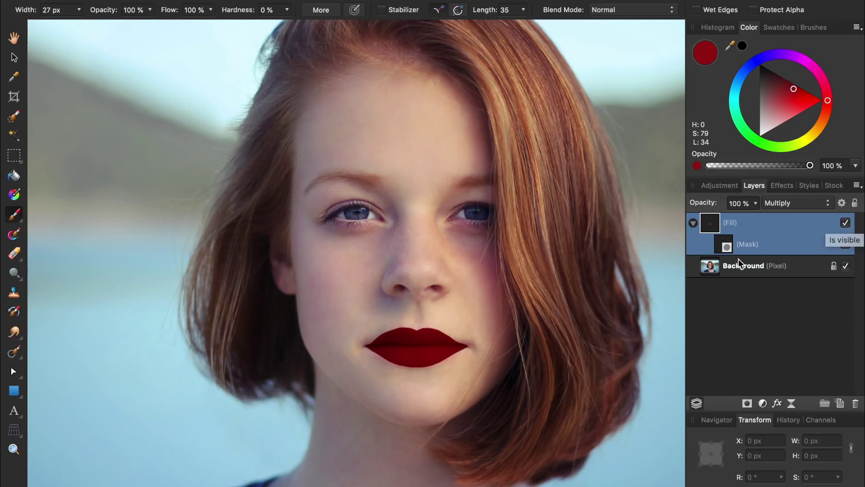
{"action": "scroll", "coordinate": [428, 346], "scroll_direction": "up", "scroll_amount": 1}
{"action": "scroll", "coordinate": [428, 345], "scroll_direction": "up", "scroll_amount": 4}
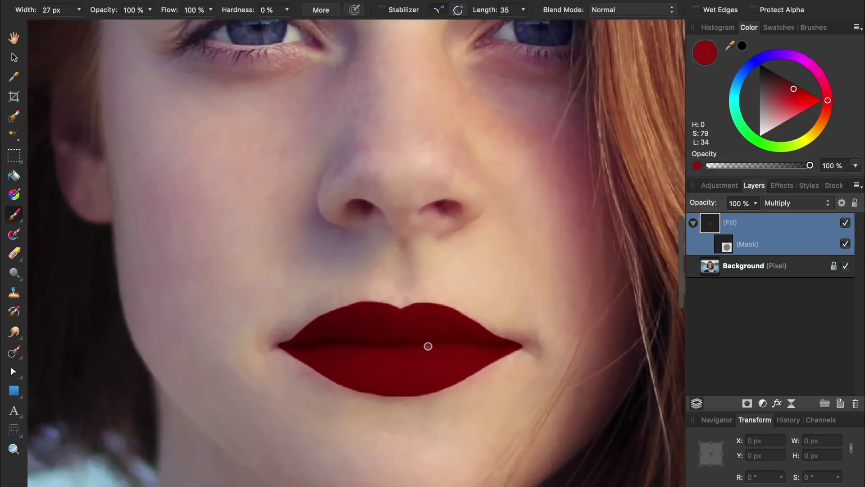
{"action": "scroll", "coordinate": [428, 346], "scroll_direction": "down", "scroll_amount": 2}
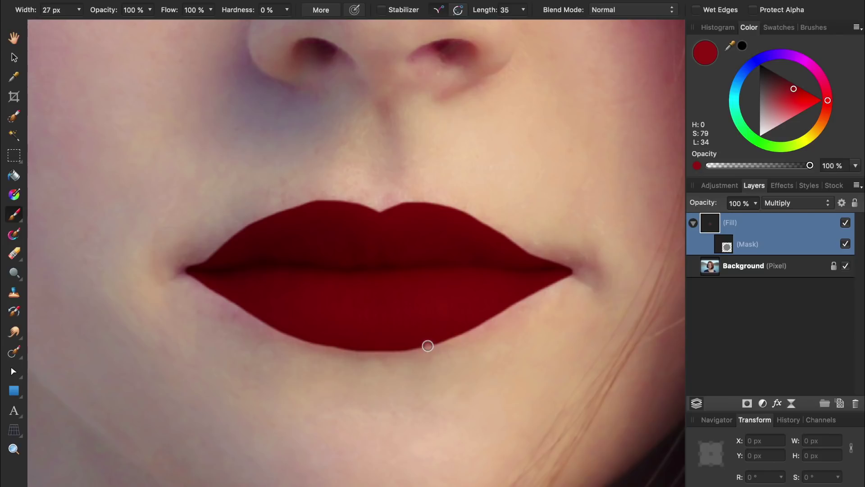
Step: Add a live Gaussian Blur filter on the lip mask, leaving its radius at 0 px
{"action": "left_click", "coordinate": [726, 245]}
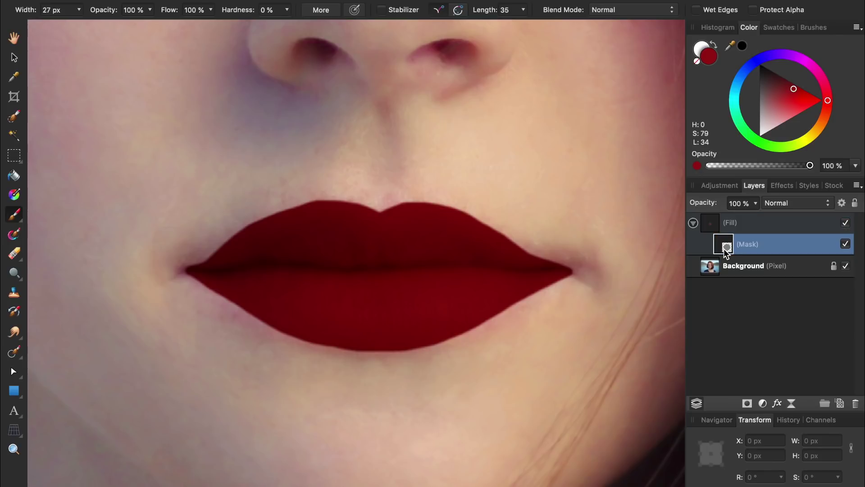
{"action": "left_click", "coordinate": [792, 403]}
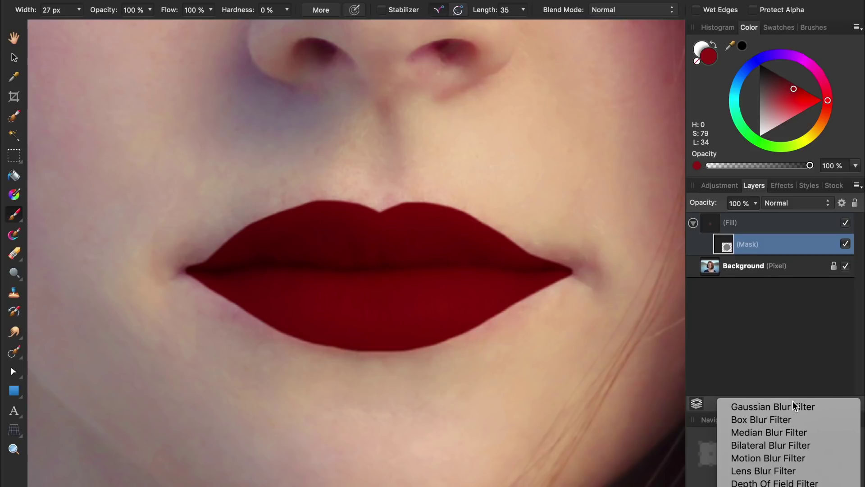
{"action": "left_click", "coordinate": [828, 408]}
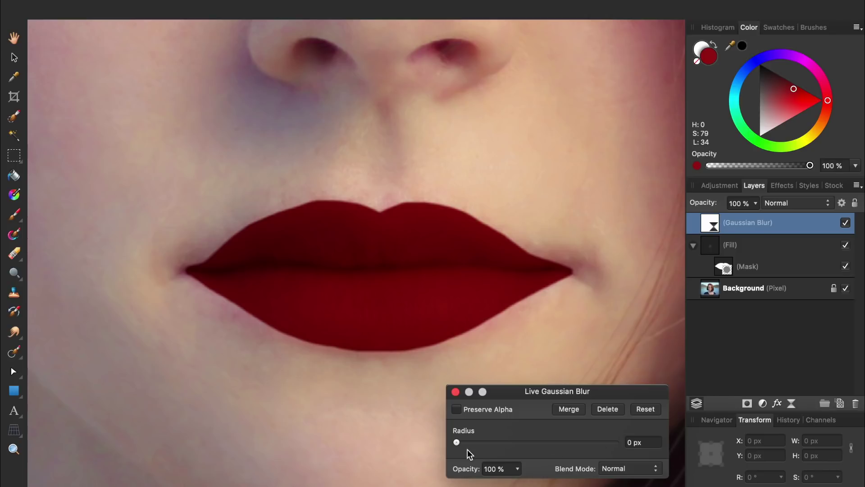
{"action": "left_click_drag", "start_coordinate": [458, 444], "coordinate": [561, 447]}
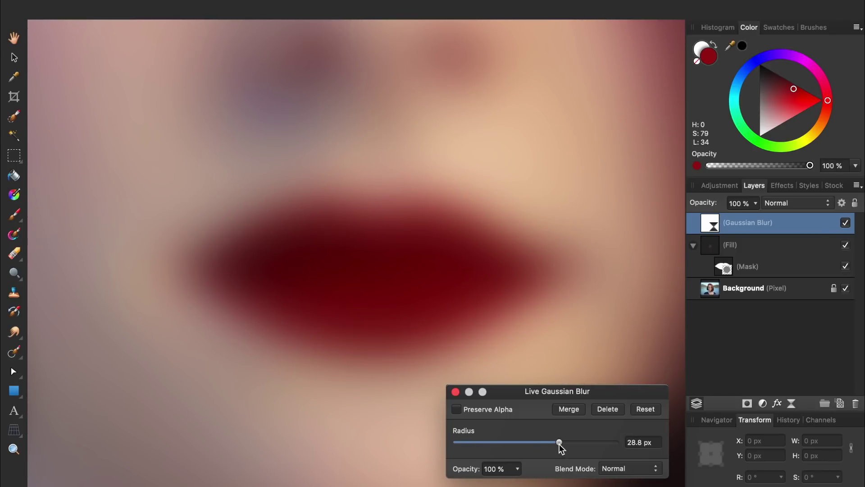
{"action": "left_click_drag", "start_coordinate": [560, 444], "coordinate": [449, 442]}
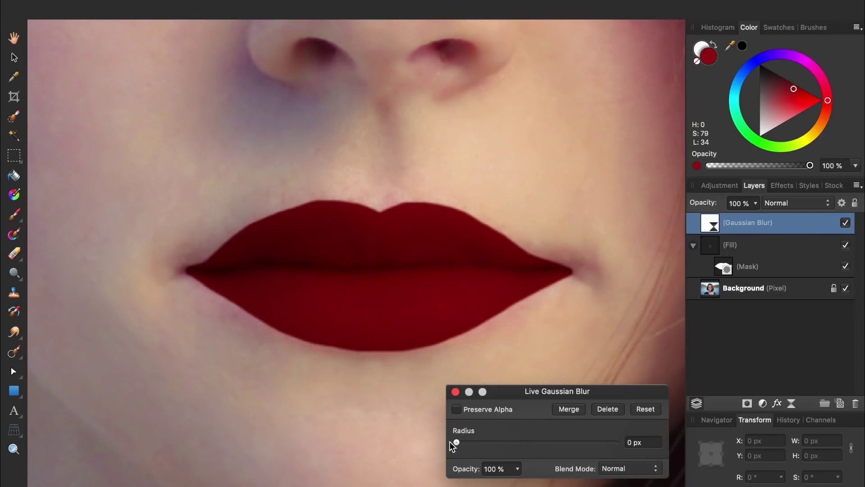
Step: Move the Gaussian Blur layer beneath the Mask inside the Fill group and try a larger radius
{"action": "left_click_drag", "start_coordinate": [705, 226], "coordinate": [732, 279]}
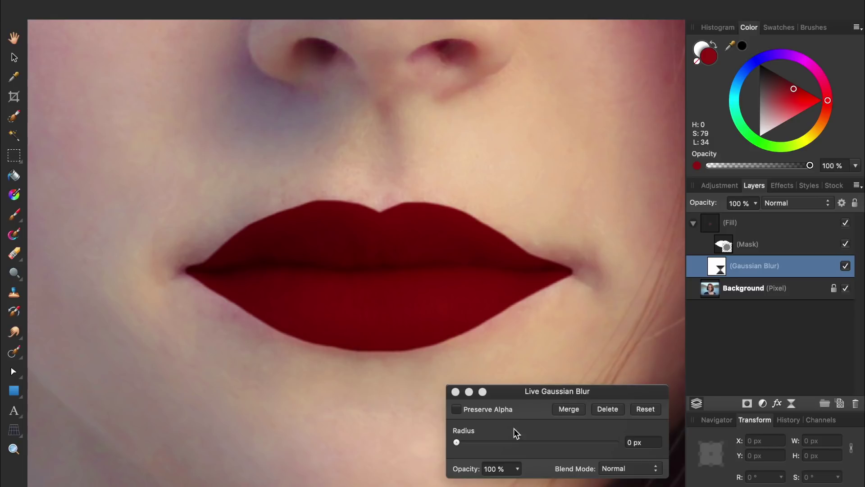
{"action": "mouse_move", "coordinate": [458, 442]}
{"action": "left_mouse_down"}
{"action": "mouse_move", "coordinate": [585, 443]}
{"action": "mouse_move", "coordinate": [447, 450]}
{"action": "left_mouse_up"}
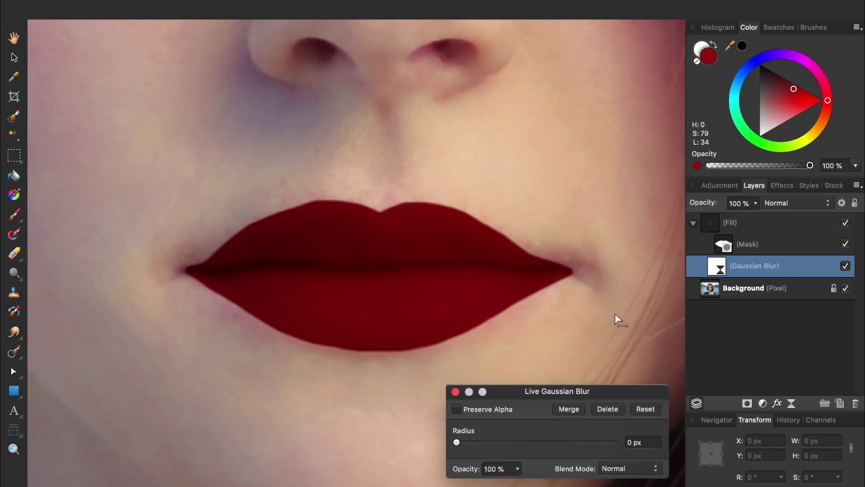
{"action": "left_click", "coordinate": [724, 245]}
Step: Nest the Gaussian Blur inside the Mask and place the Mask back into the Fill group
{"action": "key", "text": "b"}
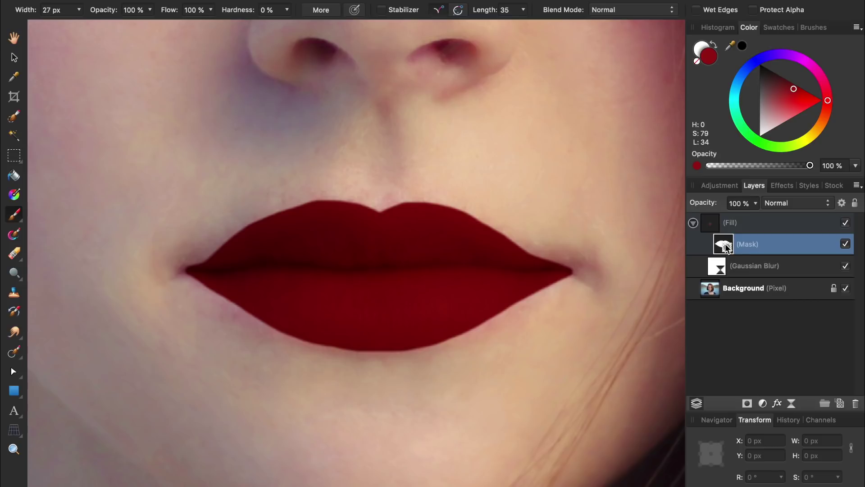
{"action": "left_click_drag", "start_coordinate": [726, 247], "coordinate": [702, 212]}
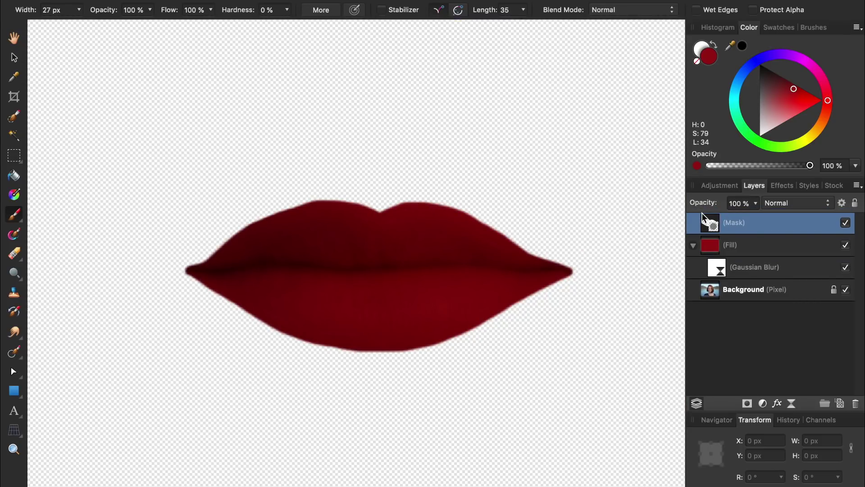
{"action": "left_click", "coordinate": [719, 271]}
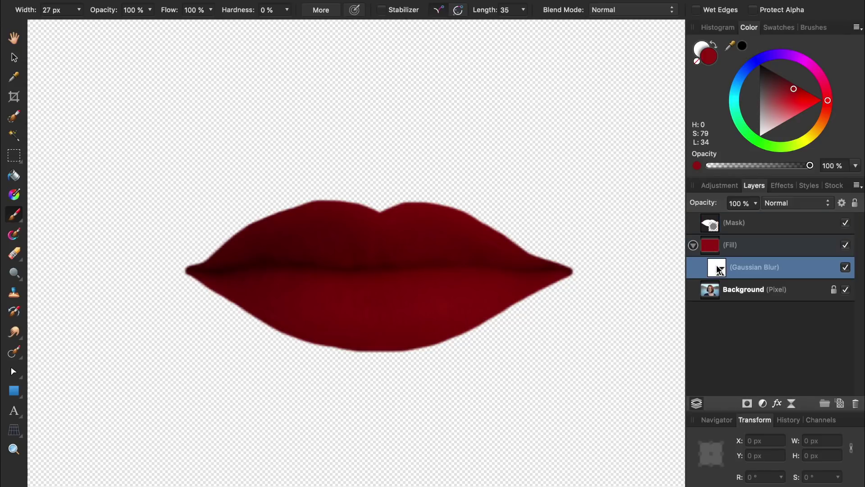
{"action": "left_click_drag", "start_coordinate": [718, 268], "coordinate": [731, 228]}
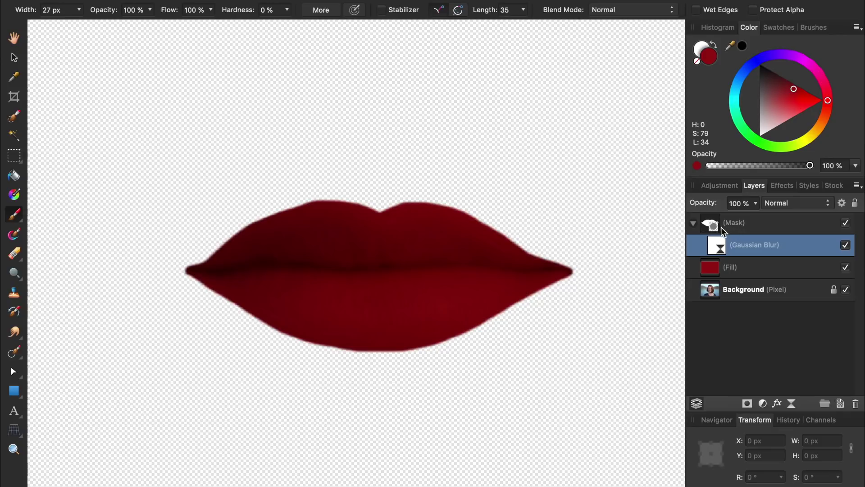
{"action": "left_click_drag", "start_coordinate": [713, 228], "coordinate": [731, 274]}
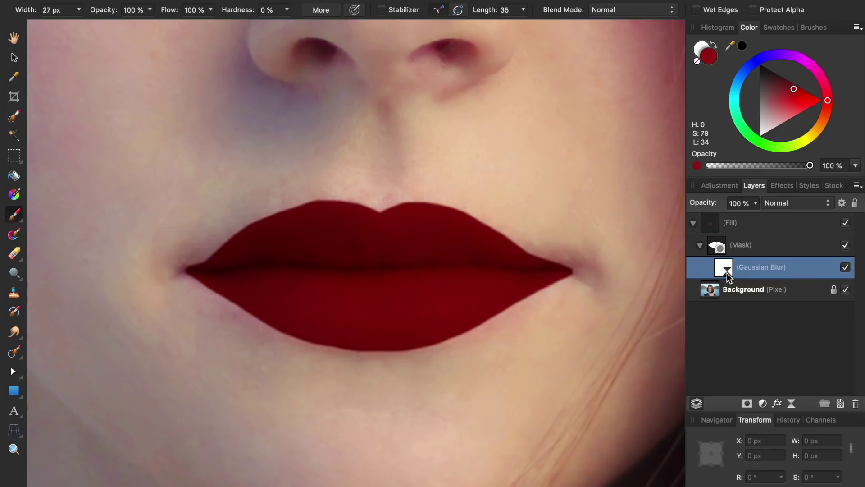
{"action": "left_click", "coordinate": [726, 273]}
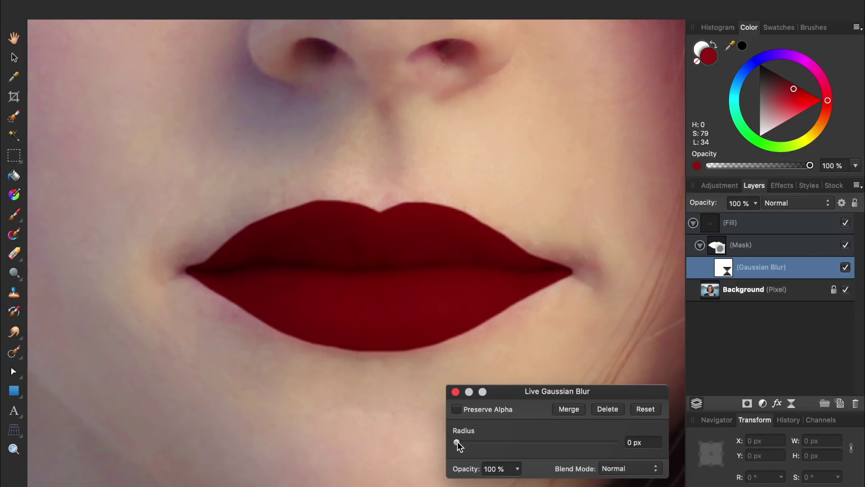
Step: Set the Gaussian Blur radius to 2.5 px to feather the lipstick edges
{"action": "left_click_drag", "start_coordinate": [458, 442], "coordinate": [519, 442]}
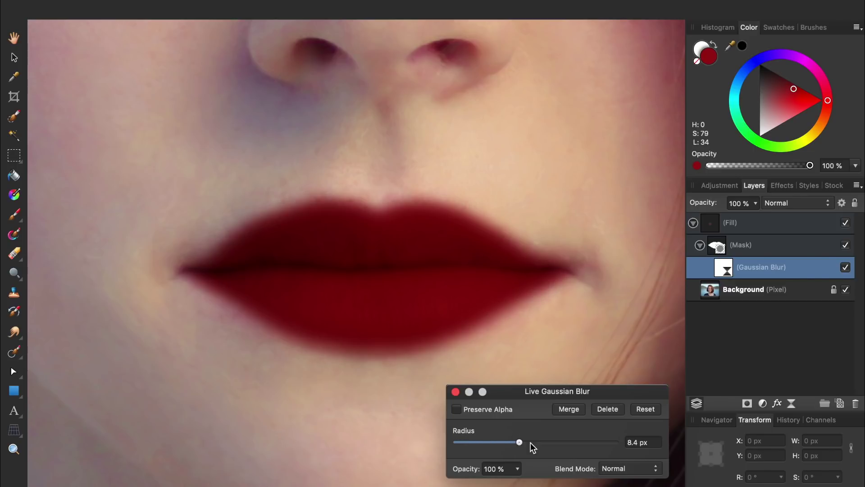
{"action": "left_click", "coordinate": [642, 443]}
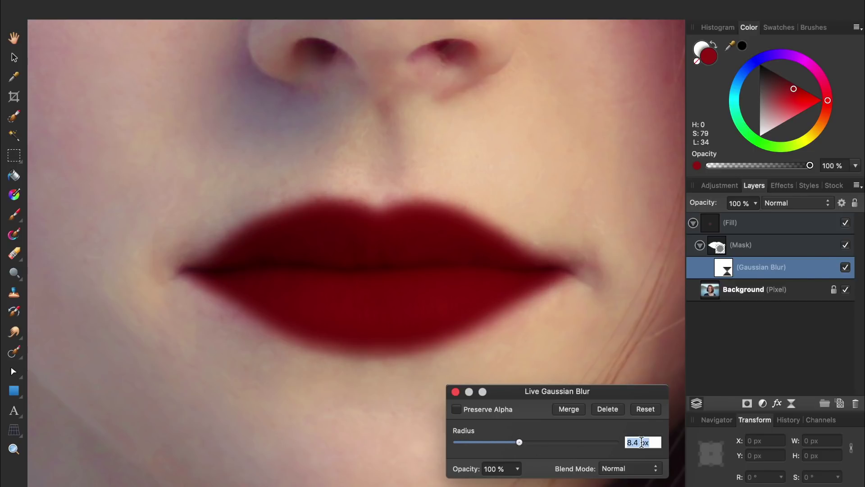
{"action": "type", "text": "2.5"}
{"action": "key", "text": "Return"}
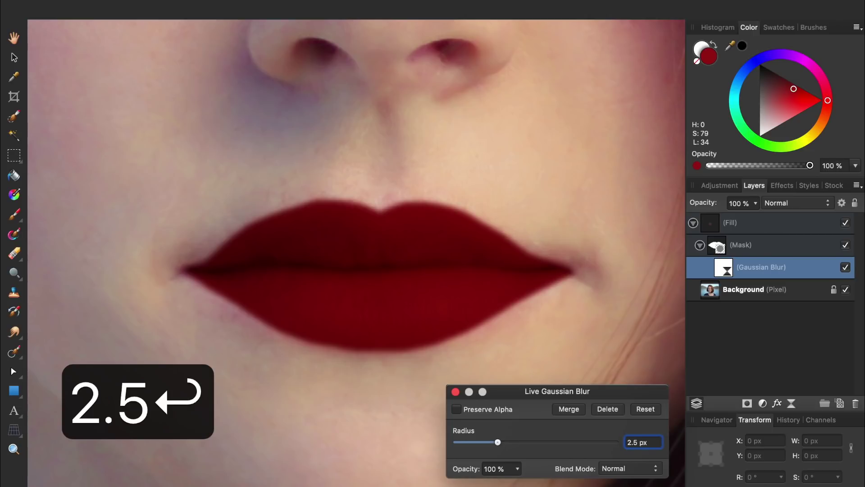
{"action": "left_click", "coordinate": [455, 391]}
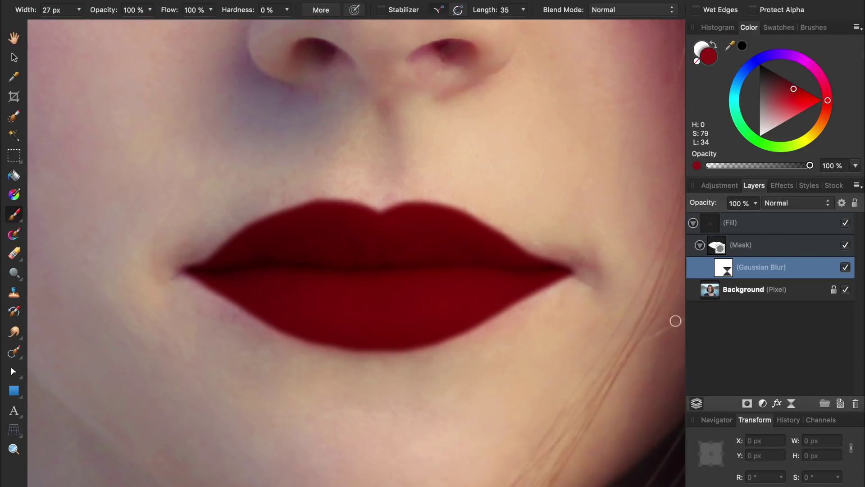
Step: Toggle the blur off and on to compare sharp and softened lip edges, leaving it on
{"action": "left_click", "coordinate": [846, 268]}
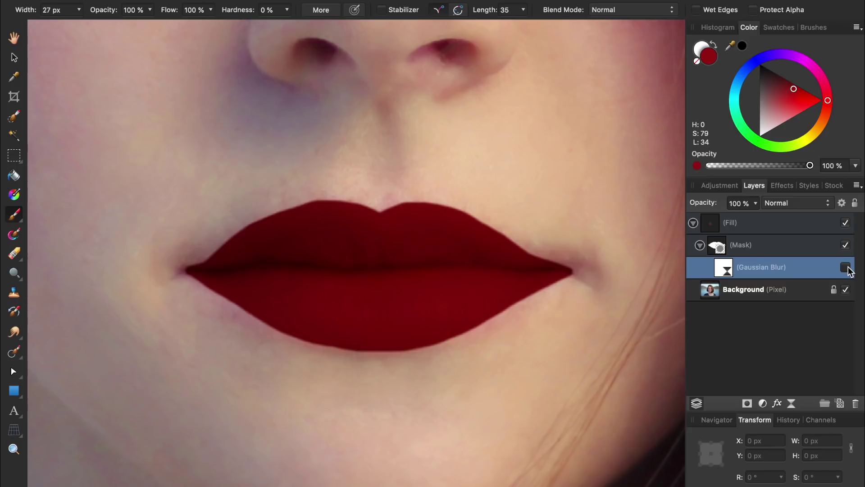
{"action": "left_click", "coordinate": [846, 267]}
{"action": "left_click", "coordinate": [846, 268]}
{"action": "left_click", "coordinate": [846, 267]}
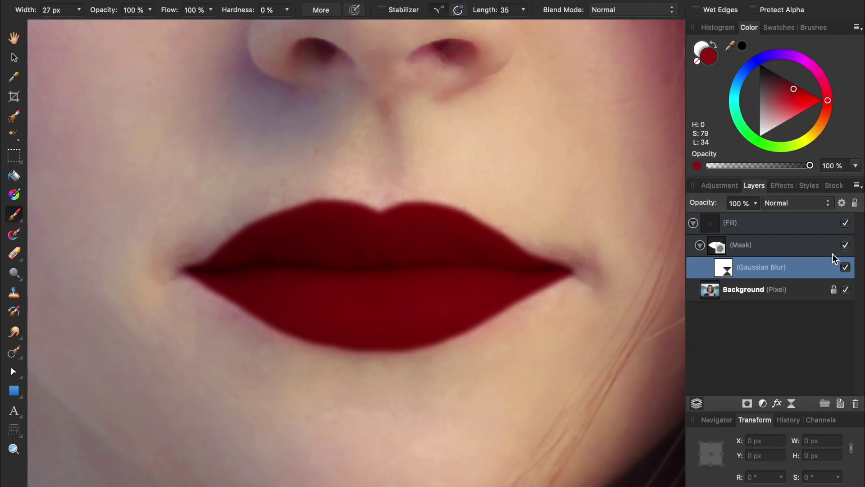
Step: Fade the red lip Fill over the brightest tones with Underlying Composition Out at 25%, then duplicate it
{"action": "left_click", "coordinate": [817, 224]}
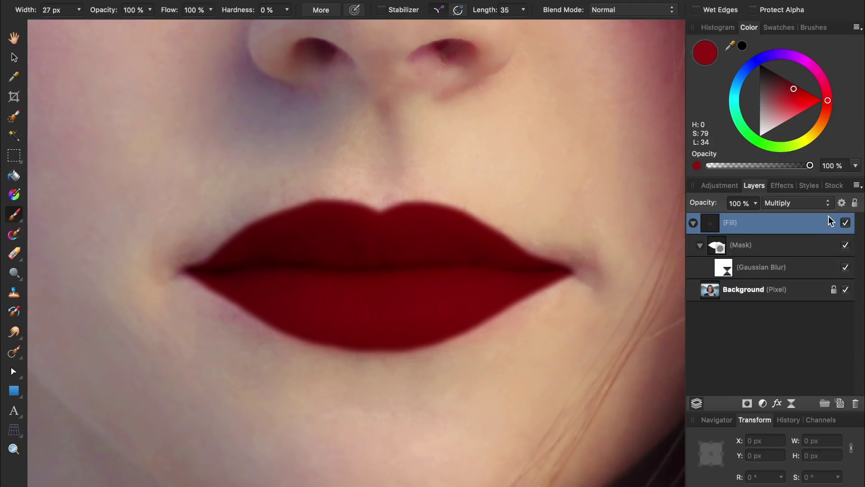
{"action": "left_click", "coordinate": [841, 203]}
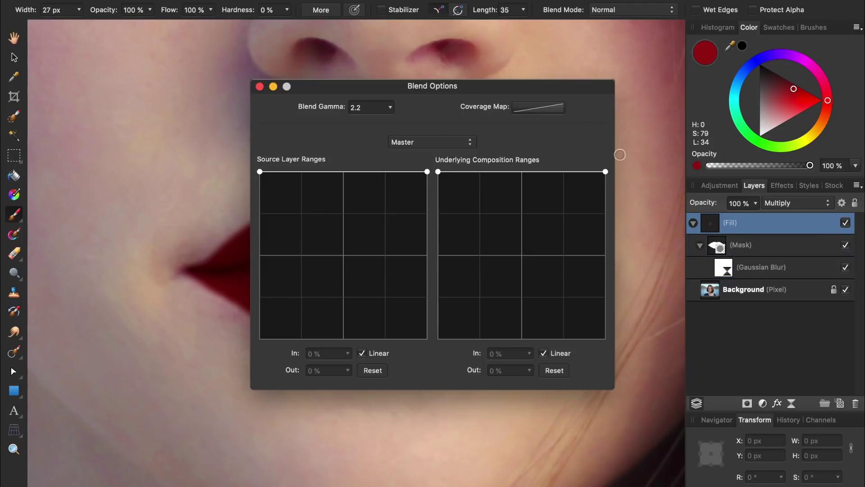
{"action": "left_click_drag", "start_coordinate": [574, 87], "coordinate": [753, 142]}
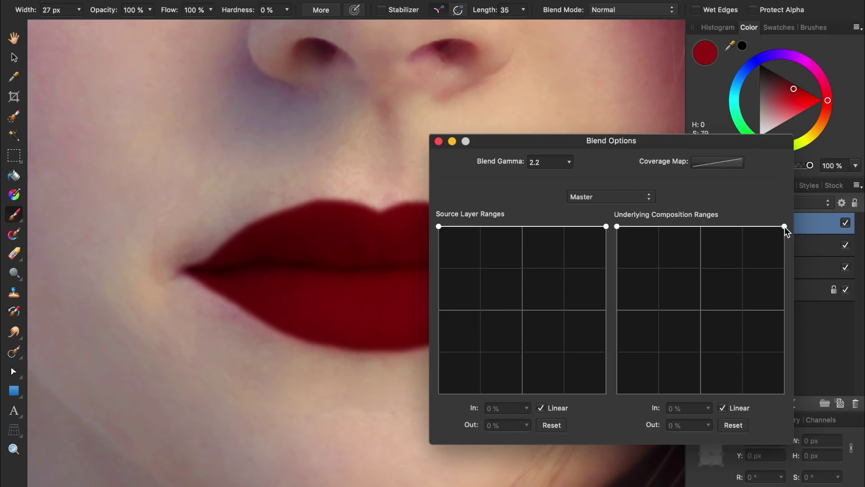
{"action": "left_click_drag", "start_coordinate": [785, 226], "coordinate": [796, 405]}
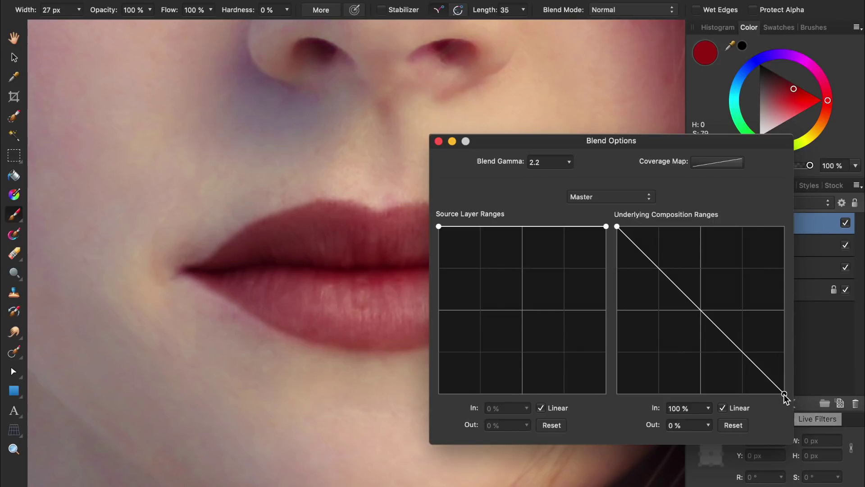
{"action": "left_click_drag", "start_coordinate": [785, 393], "coordinate": [789, 353]}
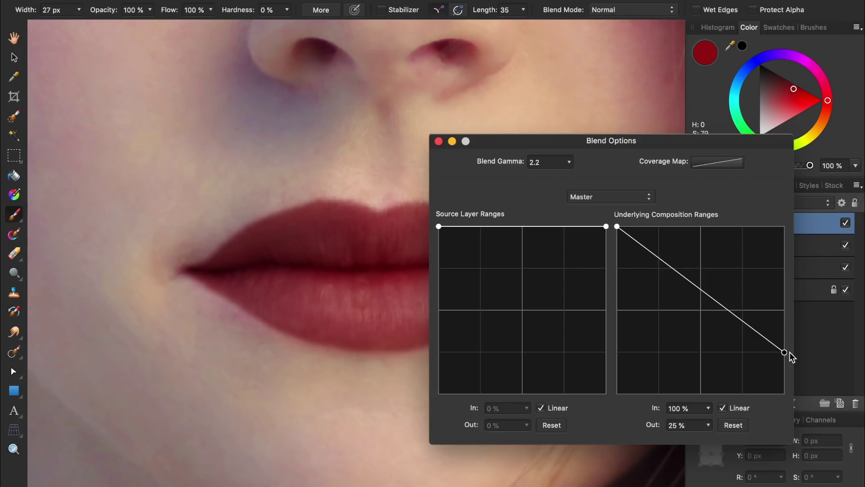
{"action": "left_click", "coordinate": [438, 141]}
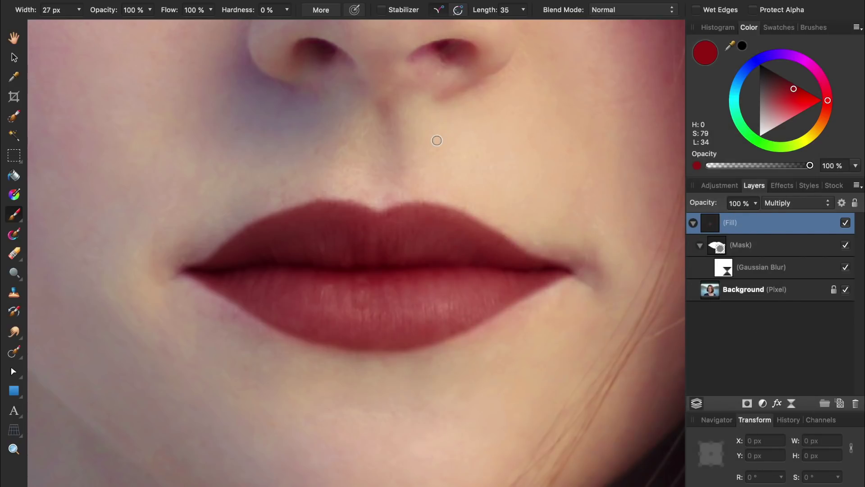
{"action": "key", "text": "super+j"}
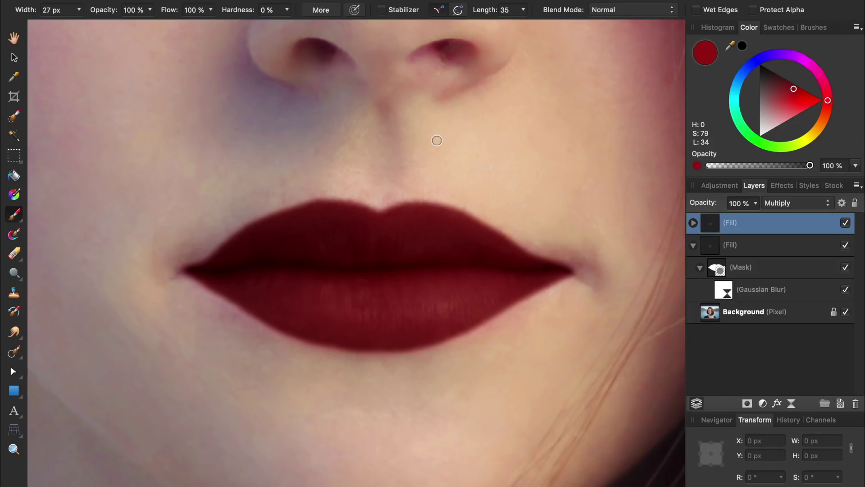
Step: Set the duplicated fill to Screen blending and recolour it light peach (H 24, S 96, L 78)
{"action": "left_click", "coordinate": [773, 204]}
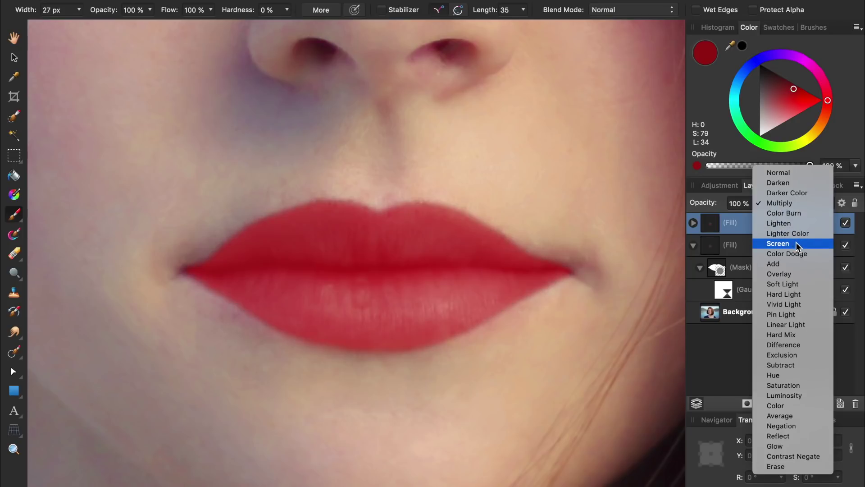
{"action": "left_click", "coordinate": [796, 242]}
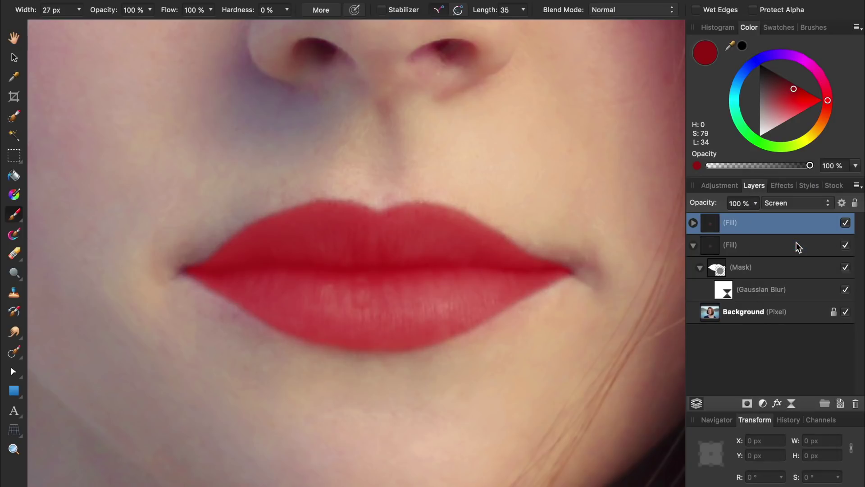
{"action": "key", "text": "v"}
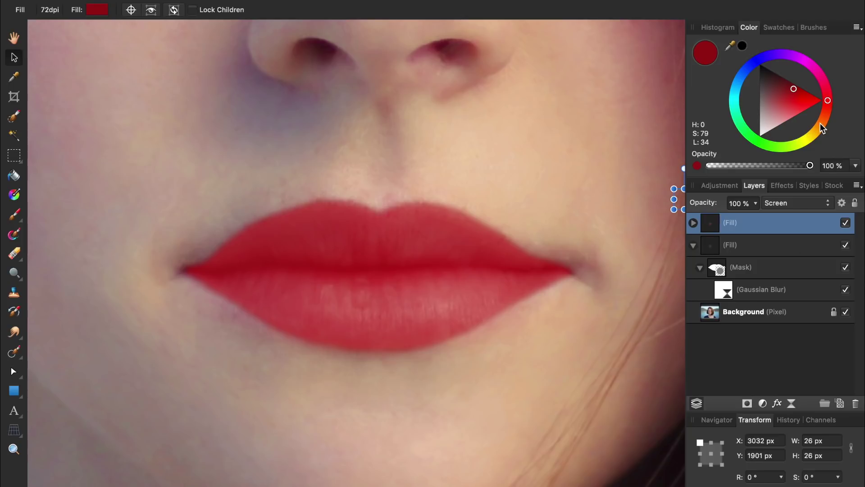
{"action": "mouse_move", "coordinate": [820, 123]}
{"action": "left_mouse_down"}
{"action": "mouse_move", "coordinate": [769, 124]}
{"action": "mouse_move", "coordinate": [778, 121]}
{"action": "left_mouse_up"}
{"action": "left_click", "coordinate": [795, 105]}
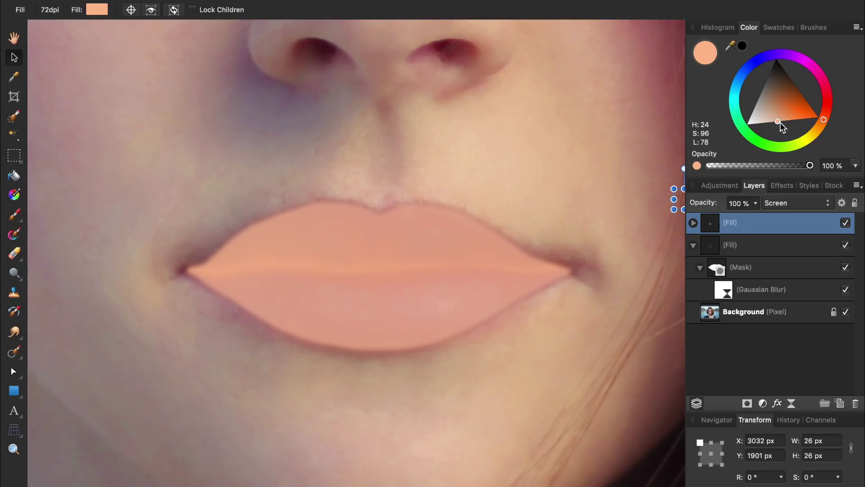
Step: Restrict the peach Screen layer to underlying tones from 25% upward, compare it, and lighten its colour
{"action": "left_click", "coordinate": [841, 202]}
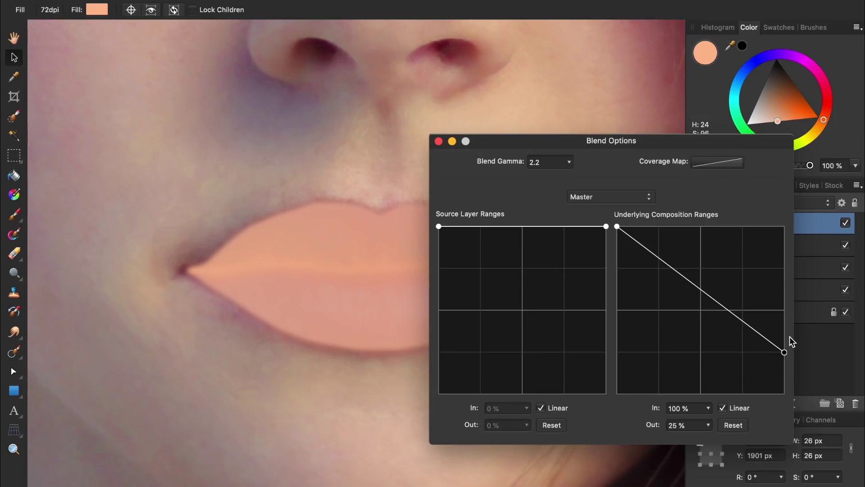
{"action": "left_click_drag", "start_coordinate": [785, 355], "coordinate": [786, 216]}
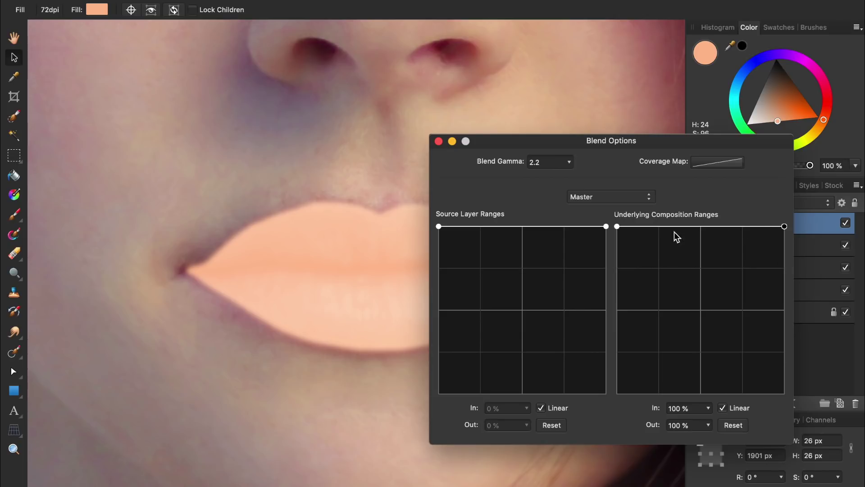
{"action": "left_click_drag", "start_coordinate": [616, 227], "coordinate": [618, 415]}
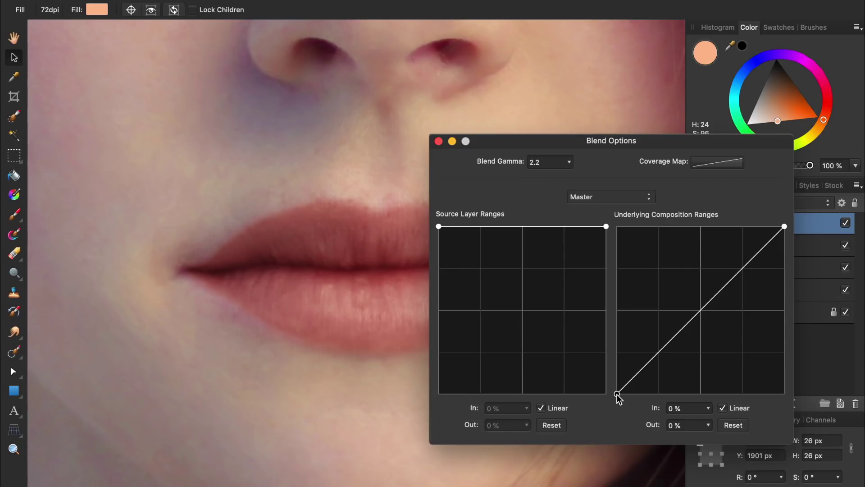
{"action": "left_click_drag", "start_coordinate": [617, 396], "coordinate": [659, 402]}
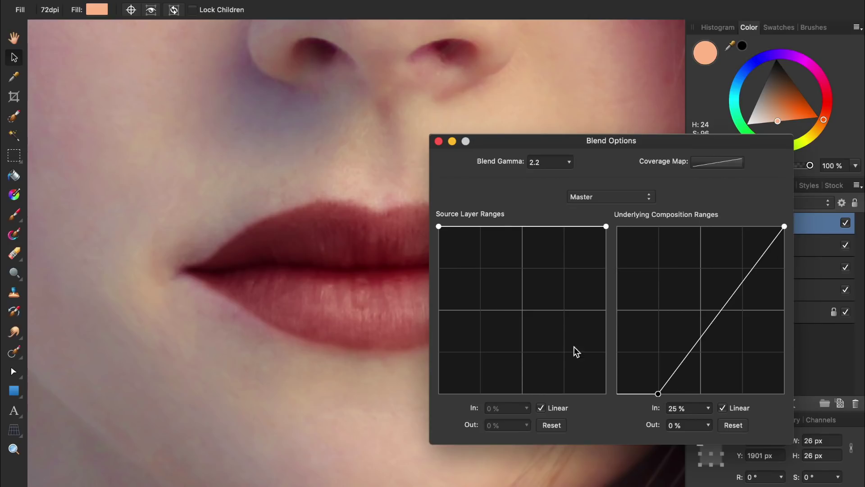
{"action": "left_click", "coordinate": [438, 142]}
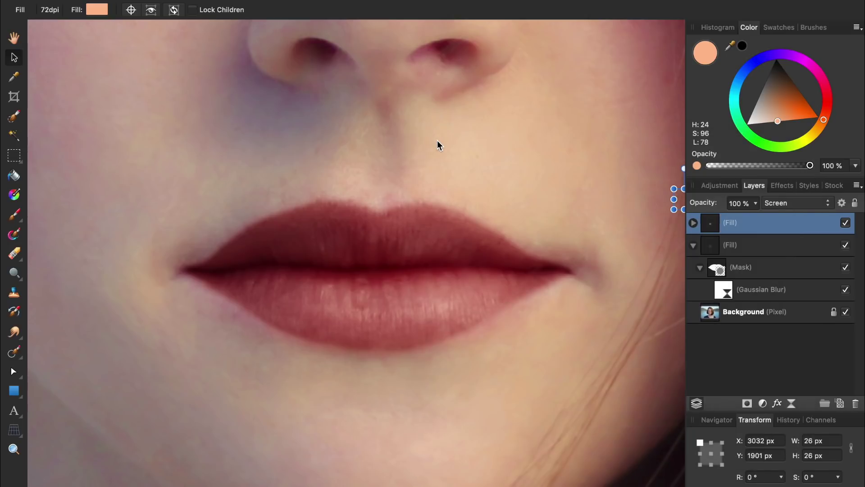
{"action": "left_click", "coordinate": [846, 222]}
{"action": "left_click", "coordinate": [847, 224]}
{"action": "left_click", "coordinate": [845, 223]}
{"action": "left_click", "coordinate": [846, 223]}
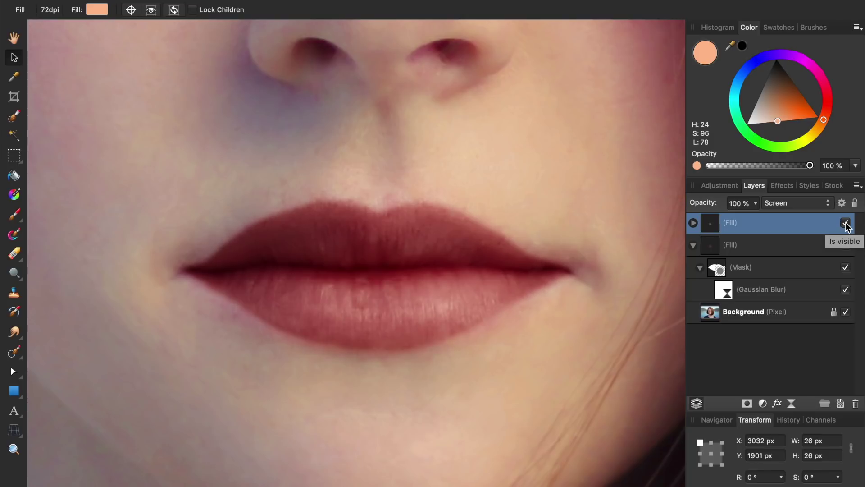
{"action": "left_click_drag", "start_coordinate": [777, 121], "coordinate": [767, 122]}
Step: Set the red base Fill's Underlying Composition Out to 32%
{"action": "left_click", "coordinate": [761, 245]}
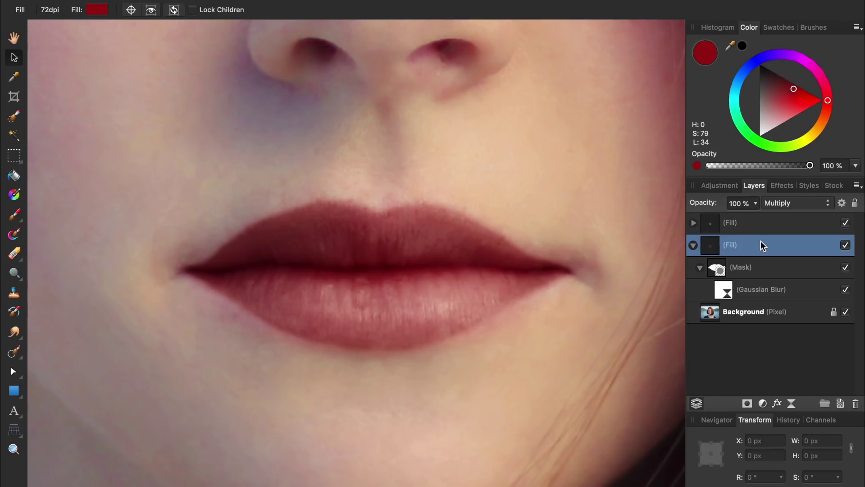
{"action": "left_click", "coordinate": [842, 203]}
{"action": "left_click_drag", "start_coordinate": [784, 351], "coordinate": [783, 341]}
{"action": "left_click", "coordinate": [439, 141]}
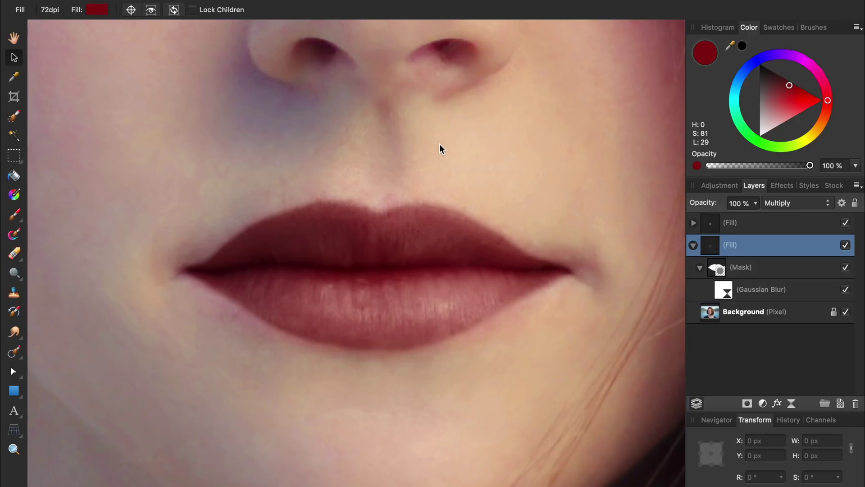
Step: Add a black Color Dodge rectangle over the mouth at the top, rasterised to a pixel layer
{"action": "left_click", "coordinate": [14, 390]}
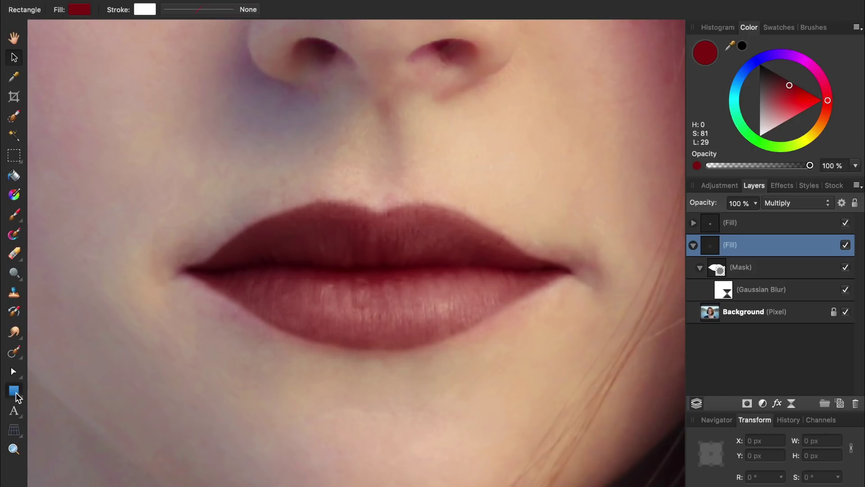
{"action": "left_click_drag", "start_coordinate": [76, 129], "coordinate": [627, 411]}
{"action": "left_click", "coordinate": [796, 203]}
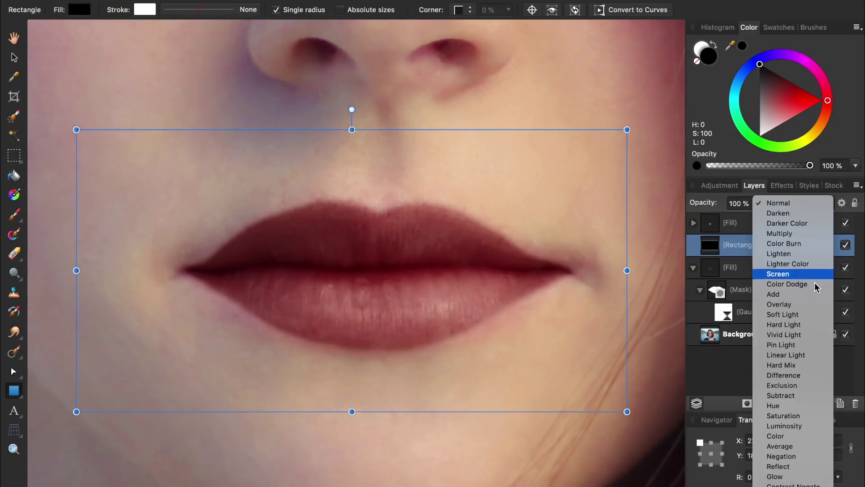
{"action": "left_click", "coordinate": [815, 284]}
{"action": "left_click_drag", "start_coordinate": [731, 252], "coordinate": [712, 220]}
{"action": "right_click", "coordinate": [721, 221]}
{"action": "left_click", "coordinate": [759, 456]}
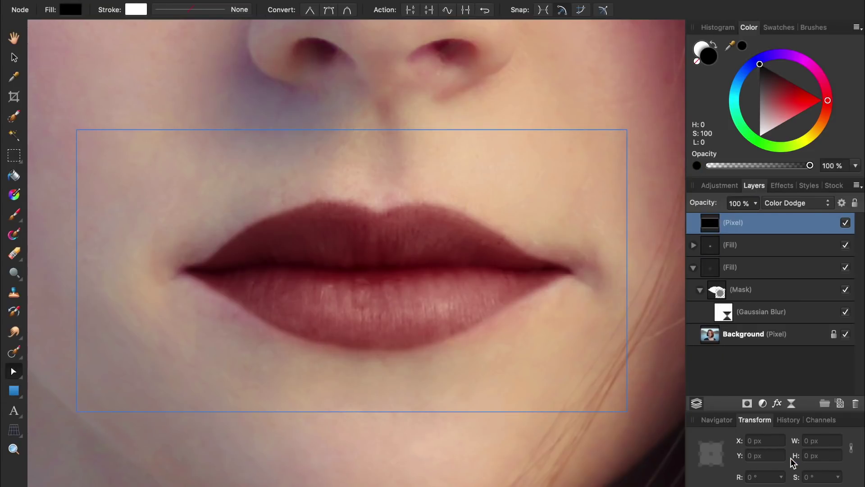
Step: Paint faint white highlights across the lower lip with a 1% flow brush
{"action": "key", "text": "b"}
{"action": "key", "text": "x"}
{"action": "left_click", "coordinate": [188, 9]}
{"action": "type", "text": "1"}
{"action": "key", "text": "Return"}
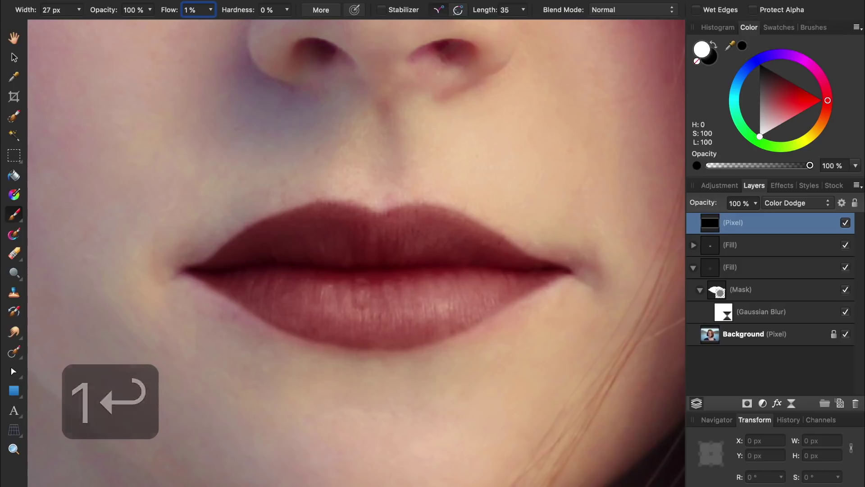
{"action": "key", "text": "bracketright"}
{"action": "key", "text": "bracketright"}
{"action": "key", "text": "bracketright"}
{"action": "key", "text": "bracketright"}
{"action": "key", "text": "bracketright"}
{"action": "key", "text": "bracketright"}
{"action": "key", "text": "bracketright"}
{"action": "key", "text": "bracketright"}
{"action": "mouse_move", "coordinate": [422, 308]}
{"action": "left_mouse_down"}
{"action": "mouse_move", "coordinate": [320, 296]}
{"action": "mouse_move", "coordinate": [506, 283]}
{"action": "mouse_move", "coordinate": [410, 323]}
{"action": "mouse_move", "coordinate": [336, 327]}
{"action": "mouse_move", "coordinate": [438, 324]}
{"action": "mouse_move", "coordinate": [371, 298]}
{"action": "mouse_move", "coordinate": [305, 306]}
{"action": "mouse_move", "coordinate": [489, 290]}
{"action": "mouse_move", "coordinate": [448, 280]}
{"action": "mouse_move", "coordinate": [305, 312]}
{"action": "mouse_move", "coordinate": [474, 302]}
{"action": "mouse_move", "coordinate": [326, 302]}
{"action": "left_mouse_up"}
{"action": "key", "text": "bracketleft"}
{"action": "key", "text": "bracketleft"}
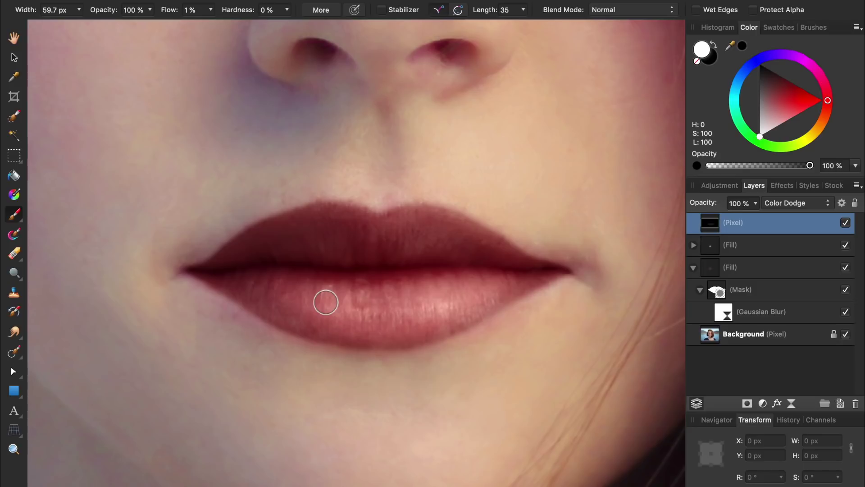
Step: Compare the lips with and without the shine, leave it on, and collapse the blurred Fill
{"action": "left_click", "coordinate": [845, 223]}
{"action": "left_click", "coordinate": [845, 222]}
{"action": "left_click", "coordinate": [845, 223]}
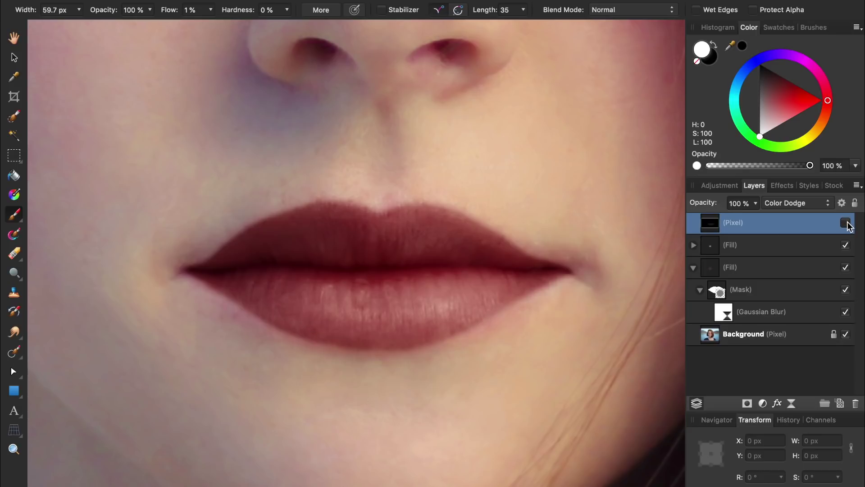
{"action": "left_click", "coordinate": [845, 222]}
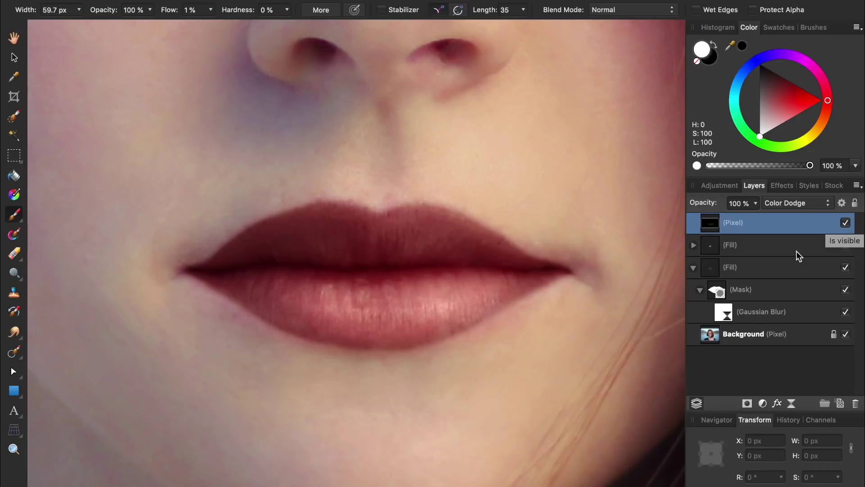
{"action": "left_click", "coordinate": [693, 267]}
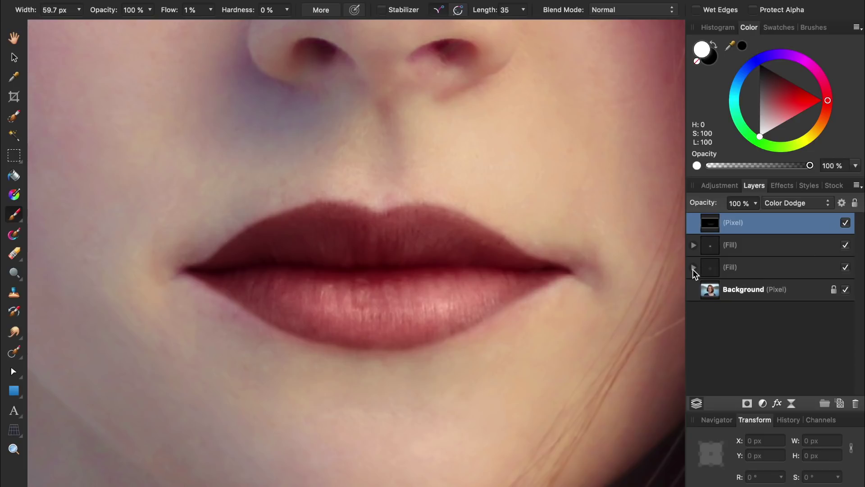
Step: Group the three lipstick layers and set the group's opacity to 75%
{"action": "left_click", "coordinate": [749, 267]}
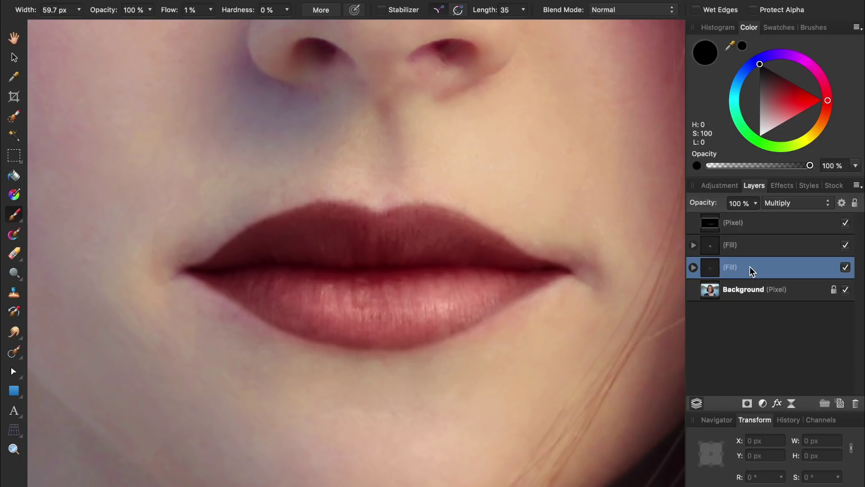
{"action": "left_click", "coordinate": [750, 223], "text": "shift"}
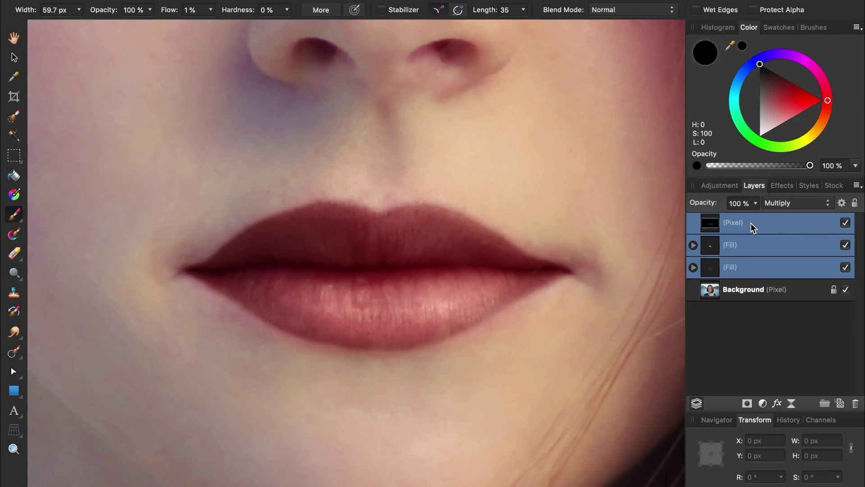
{"action": "key", "text": "super+g"}
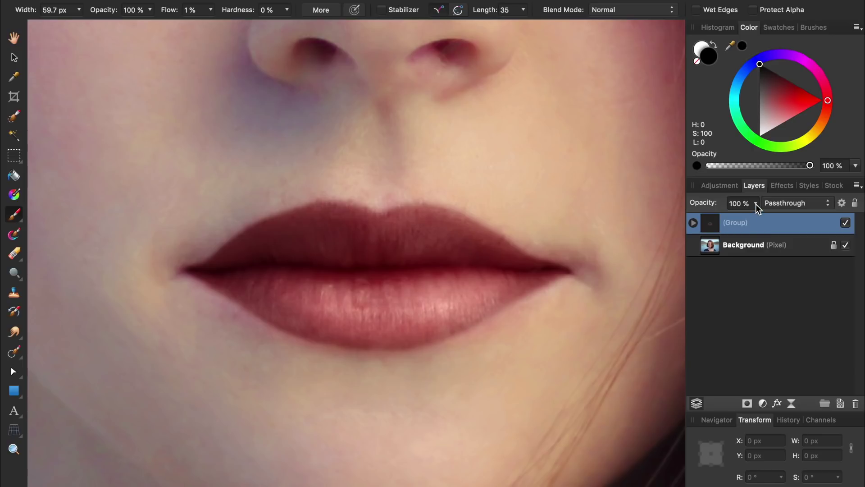
{"action": "left_click", "coordinate": [756, 205]}
{"action": "left_click_drag", "start_coordinate": [755, 219], "coordinate": [727, 219]}
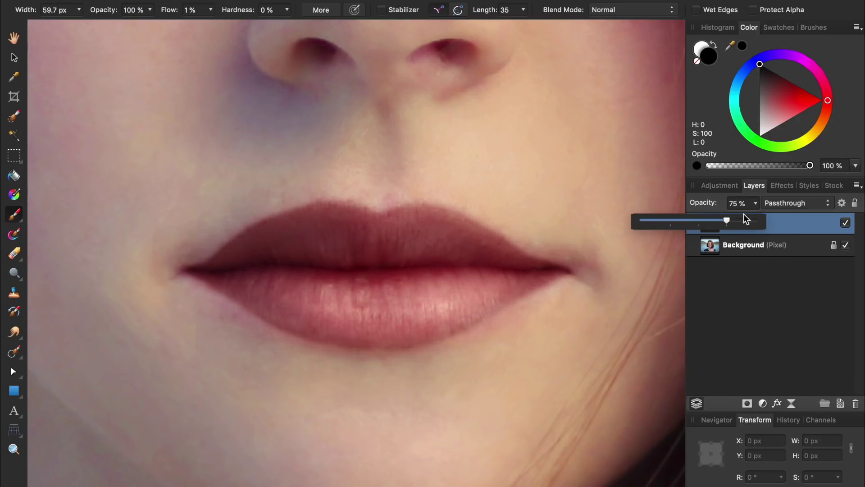
{"action": "left_click", "coordinate": [756, 204]}
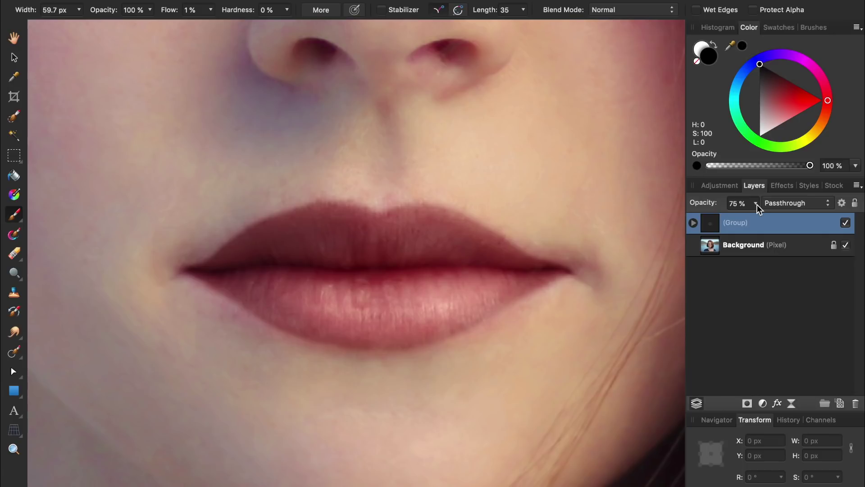
Step: Duplicate the lipstick group at 50% opacity and compare it hidden and shown
{"action": "key", "text": "super+j"}
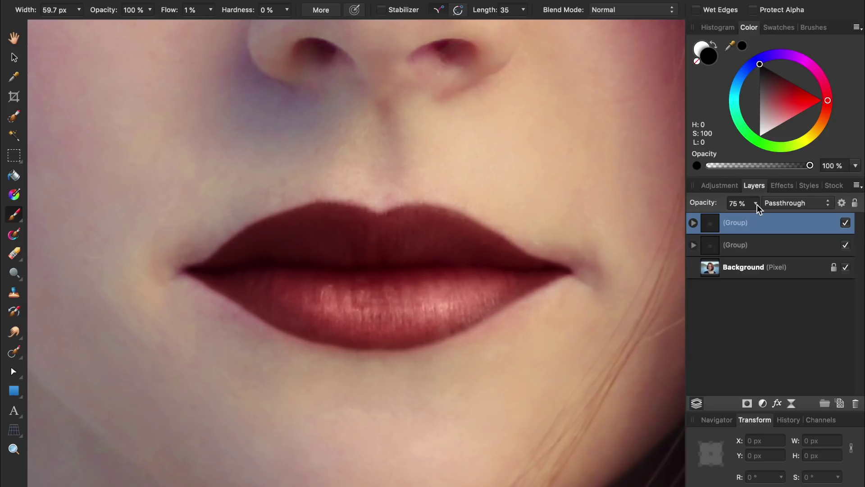
{"action": "left_click", "coordinate": [756, 206]}
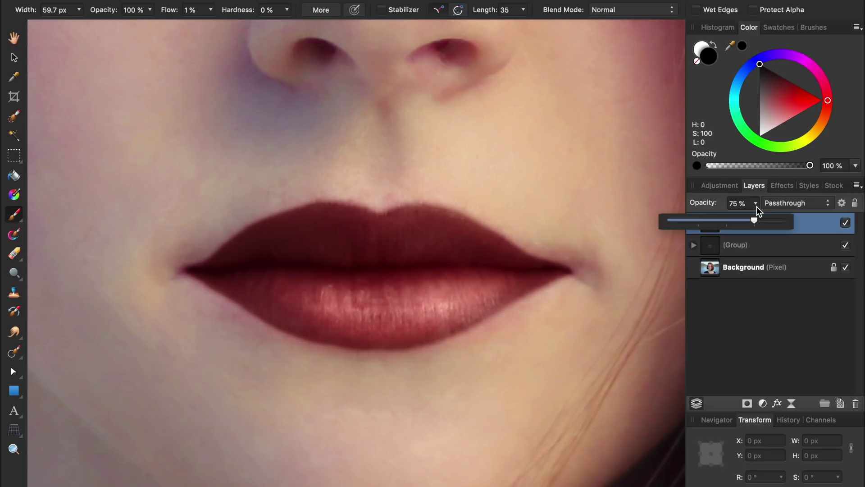
{"action": "left_click_drag", "start_coordinate": [757, 220], "coordinate": [729, 224]}
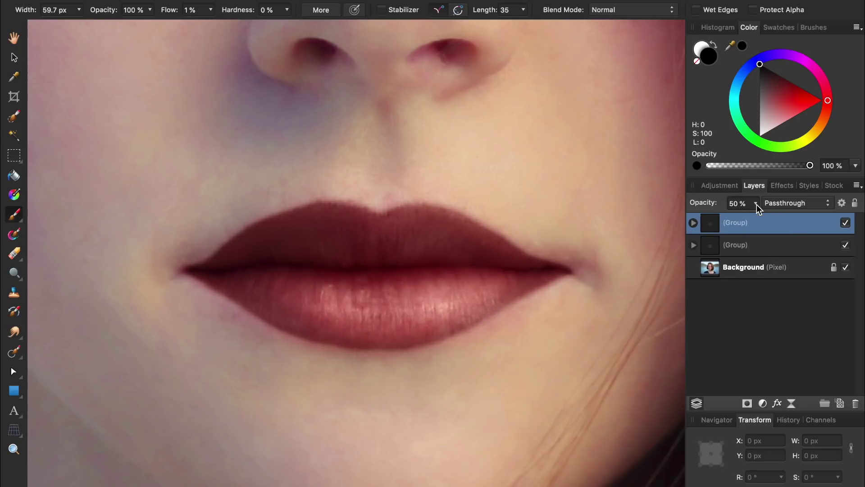
{"action": "left_click", "coordinate": [845, 223]}
{"action": "left_click", "coordinate": [845, 223]}
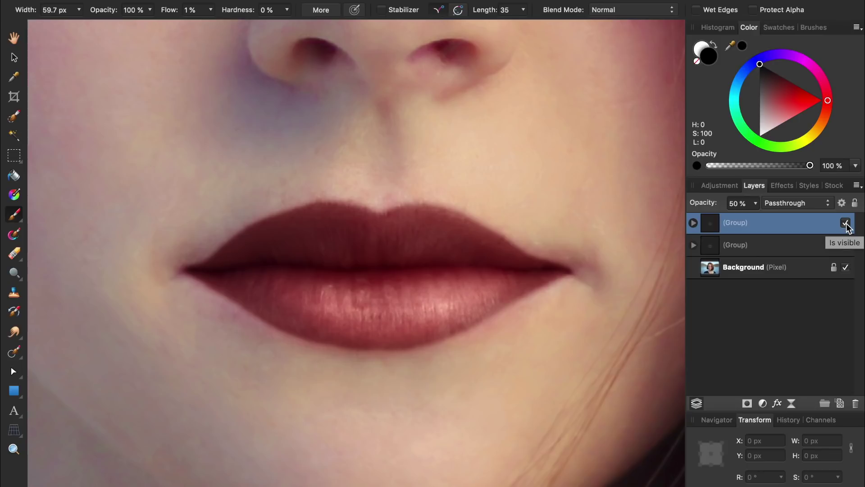
Step: Merge Visible into a new Pixel layer and drag it to the top of the Layers panel
{"action": "right_click", "coordinate": [788, 249]}
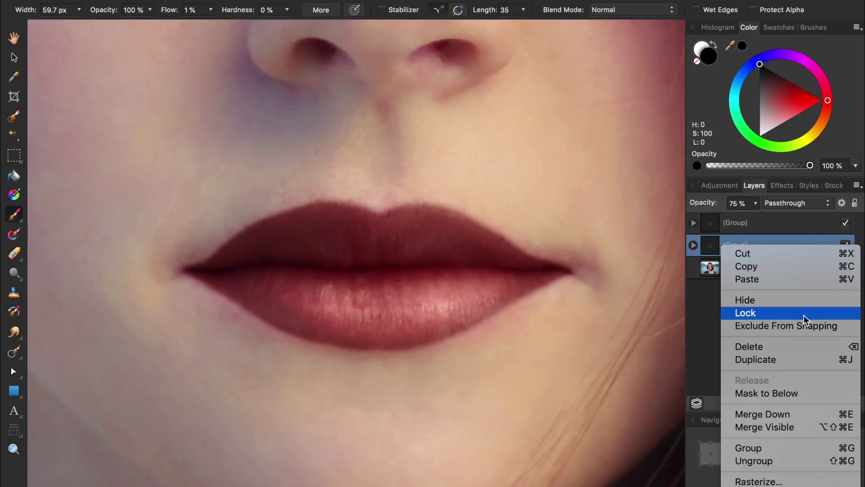
{"action": "left_click", "coordinate": [810, 428]}
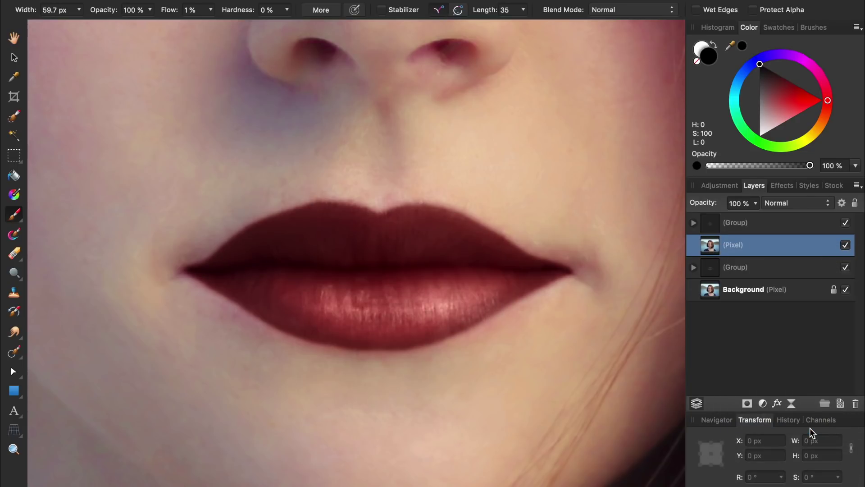
{"action": "left_click_drag", "start_coordinate": [705, 242], "coordinate": [703, 220]}
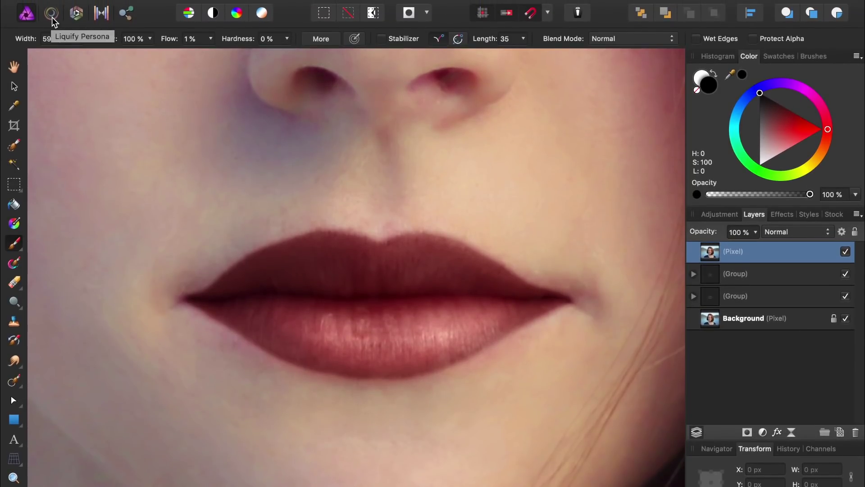
{"action": "left_click", "coordinate": [52, 18]}
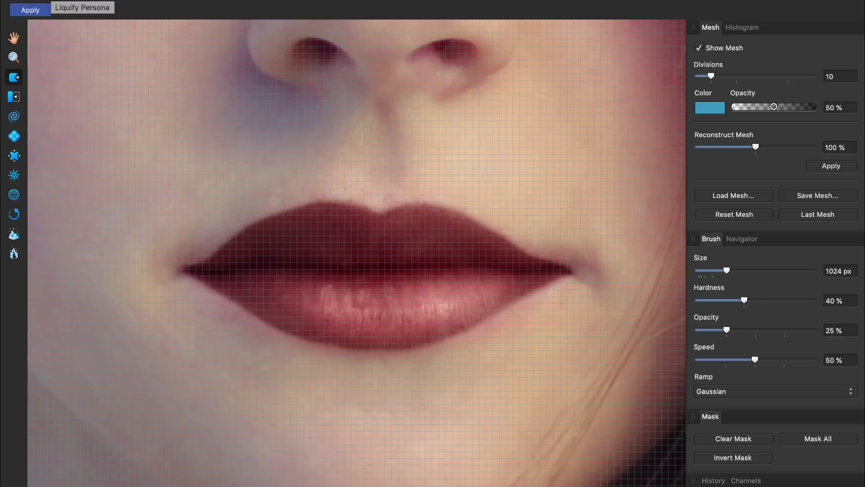
Step: With mesh hidden and a small 0% hardness brush, push both mouth corners up and apply
{"action": "left_click", "coordinate": [700, 49]}
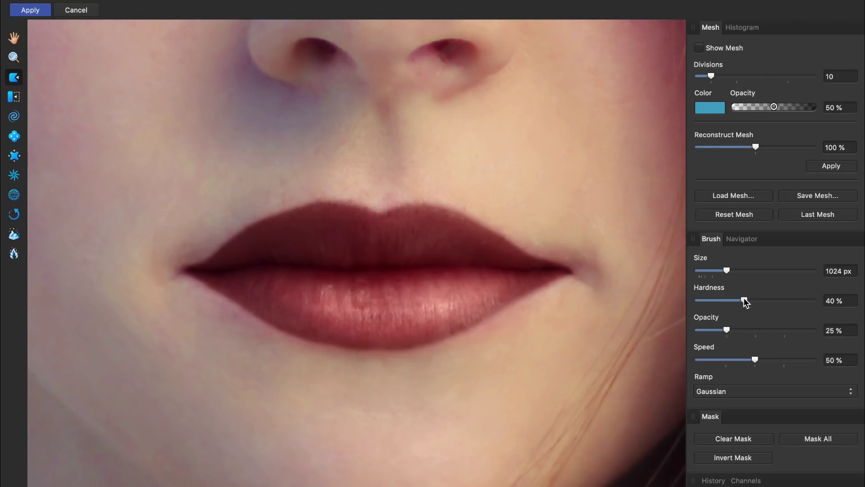
{"action": "left_click_drag", "start_coordinate": [744, 300], "coordinate": [691, 305]}
{"action": "key", "text": "bracketleft"}
{"action": "key", "text": "bracketleft"}
{"action": "key", "text": "bracketleft"}
{"action": "key", "text": "bracketleft"}
{"action": "key", "text": "bracketleft"}
{"action": "key", "text": "bracketleft"}
{"action": "key", "text": "bracketleft"}
{"action": "key", "text": "bracketleft"}
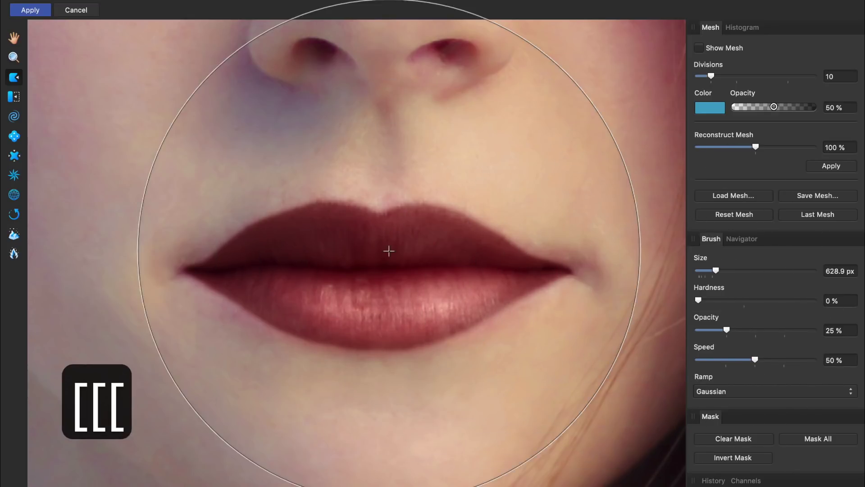
{"action": "key", "text": "bracketleft"}
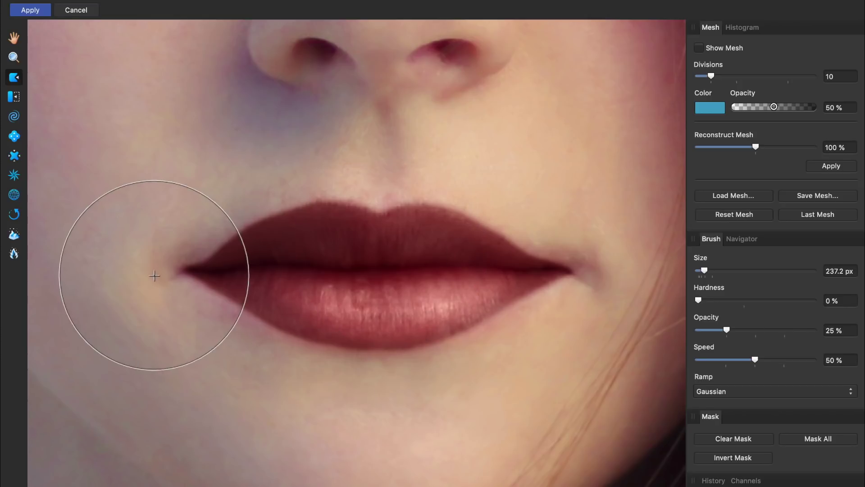
{"action": "mouse_move", "coordinate": [109, 171]}
{"action": "left_mouse_down"}
{"action": "mouse_move", "coordinate": [180, 279]}
{"action": "mouse_move", "coordinate": [117, 223]}
{"action": "mouse_move", "coordinate": [134, 289]}
{"action": "mouse_move", "coordinate": [93, 203]}
{"action": "mouse_move", "coordinate": [120, 226]}
{"action": "left_mouse_up"}
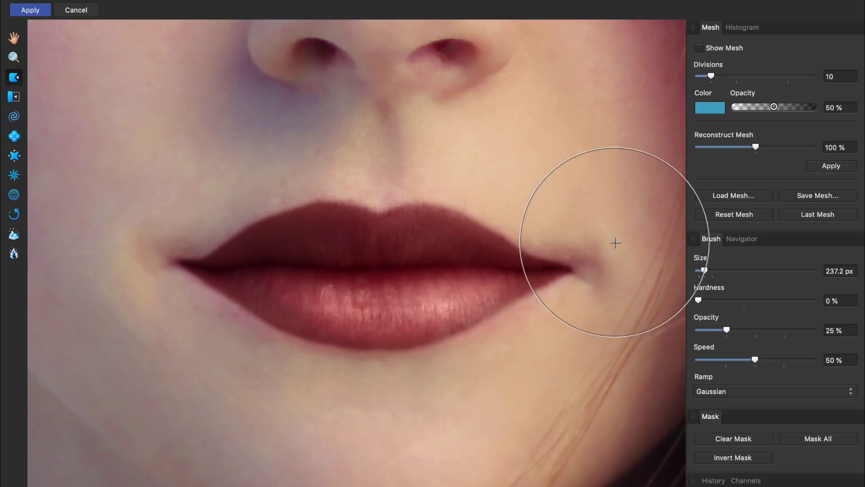
{"action": "mouse_move", "coordinate": [612, 241]}
{"action": "left_mouse_down"}
{"action": "mouse_move", "coordinate": [601, 211]}
{"action": "mouse_move", "coordinate": [569, 312]}
{"action": "mouse_move", "coordinate": [606, 232]}
{"action": "mouse_move", "coordinate": [592, 205]}
{"action": "mouse_move", "coordinate": [580, 220]}
{"action": "mouse_move", "coordinate": [634, 221]}
{"action": "mouse_move", "coordinate": [577, 314]}
{"action": "mouse_move", "coordinate": [614, 255]}
{"action": "mouse_move", "coordinate": [574, 207]}
{"action": "left_mouse_up"}
{"action": "mouse_move", "coordinate": [297, 296]}
{"action": "left_mouse_down"}
{"action": "mouse_move", "coordinate": [392, 312]}
{"action": "mouse_move", "coordinate": [477, 299]}
{"action": "mouse_move", "coordinate": [337, 331]}
{"action": "mouse_move", "coordinate": [425, 329]}
{"action": "mouse_move", "coordinate": [463, 318]}
{"action": "mouse_move", "coordinate": [277, 317]}
{"action": "mouse_move", "coordinate": [315, 216]}
{"action": "mouse_move", "coordinate": [508, 220]}
{"action": "mouse_move", "coordinate": [460, 234]}
{"action": "mouse_move", "coordinate": [486, 237]}
{"action": "mouse_move", "coordinate": [417, 206]}
{"action": "mouse_move", "coordinate": [379, 206]}
{"action": "left_mouse_up"}
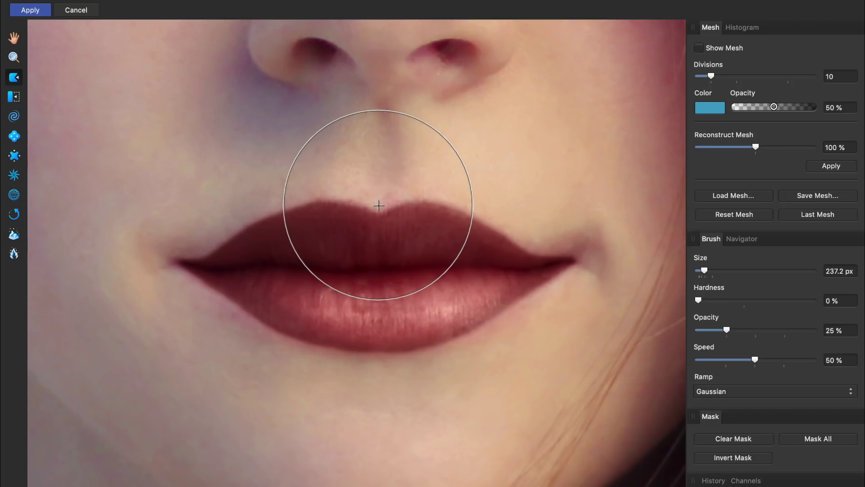
{"action": "left_click", "coordinate": [29, 10]}
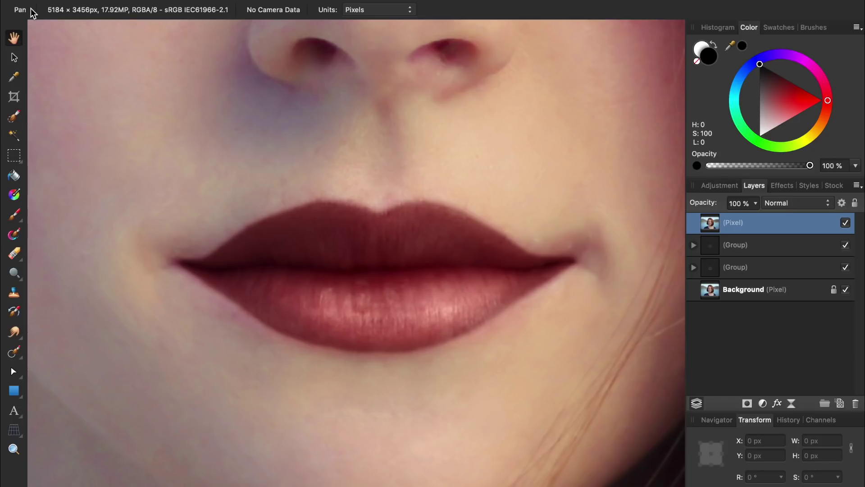
Step: Fit the portrait in view, move Background under the merged layer, and toggle the edit off and on
{"action": "key", "text": "super+0"}
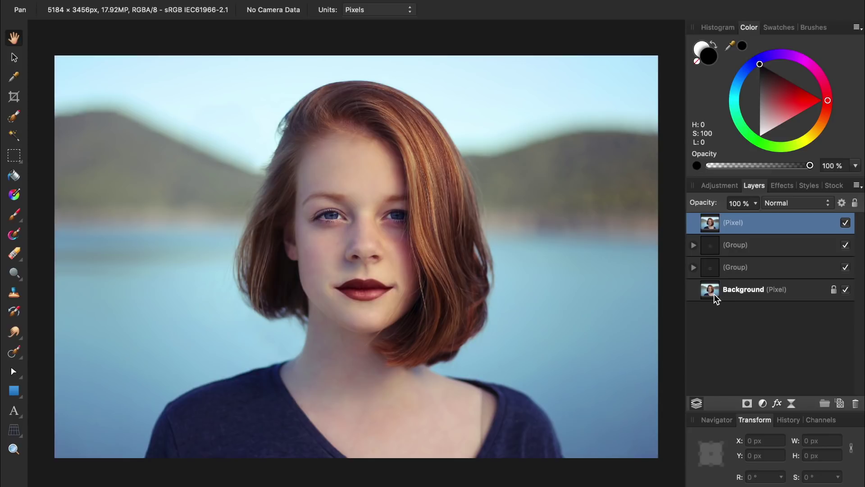
{"action": "left_click_drag", "start_coordinate": [712, 294], "coordinate": [705, 236]}
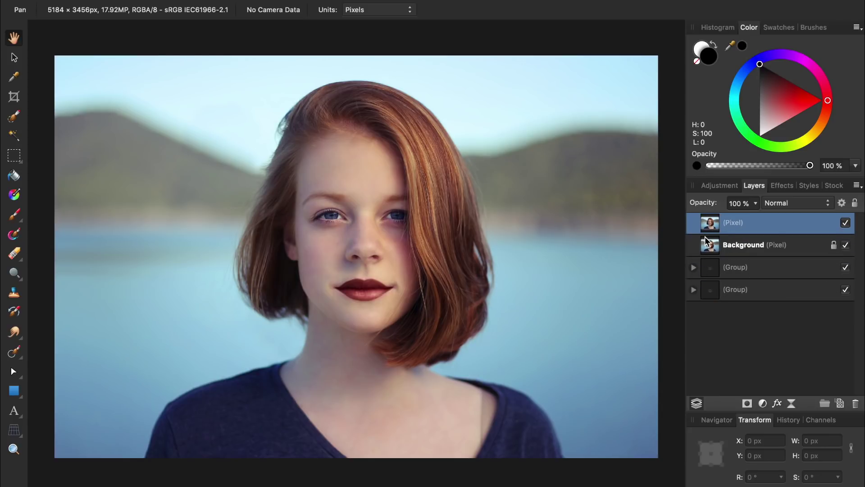
{"action": "left_click", "coordinate": [845, 223]}
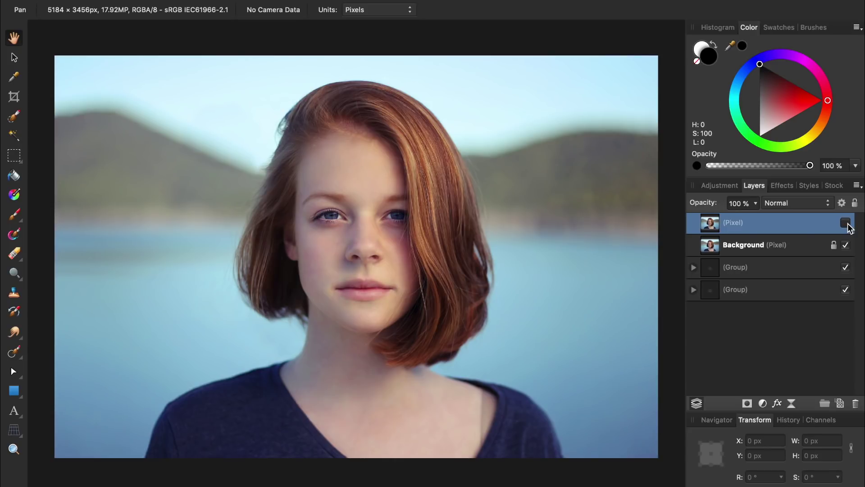
{"action": "left_click", "coordinate": [846, 224]}
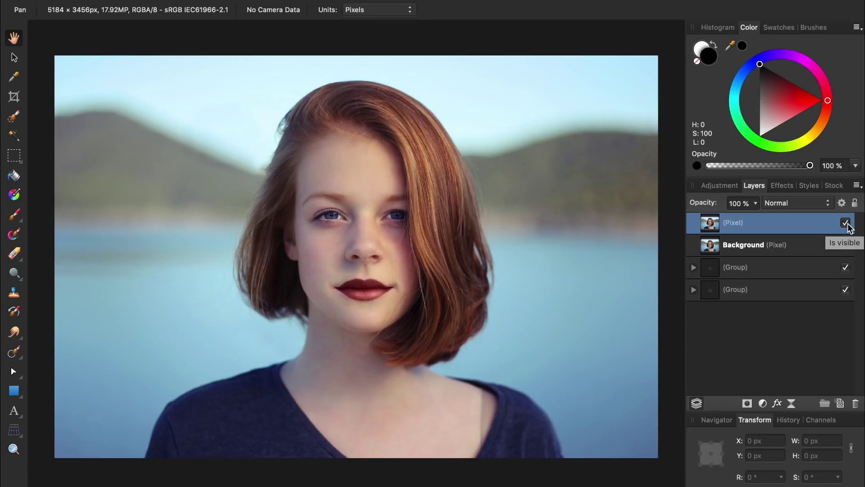